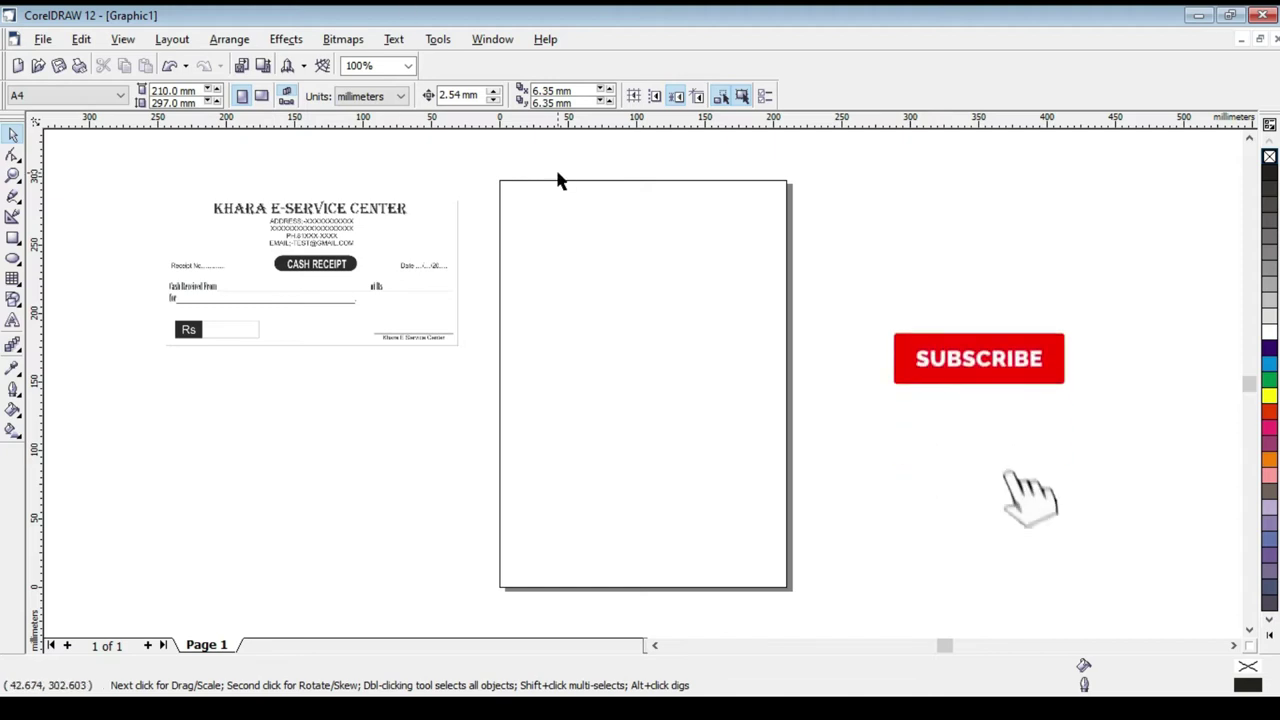
Draw a 210.949 × 99.995 mm rectangle across the page top and zoom to it.
{"action": "left_click", "coordinate": [13, 238]}
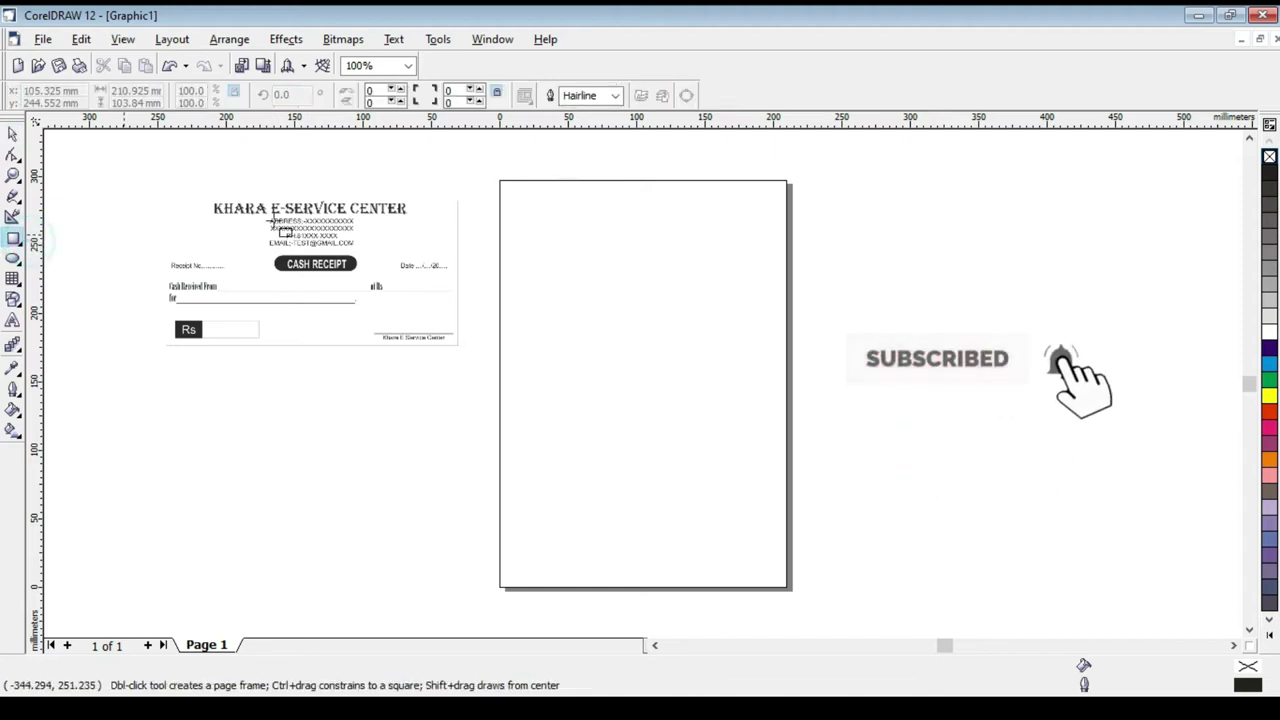
{"action": "mouse_move", "coordinate": [499, 181]}
{"action": "left_mouse_down"}
{"action": "mouse_move", "coordinate": [742, 319]}
{"action": "mouse_move", "coordinate": [785, 317]}
{"action": "left_mouse_up"}
{"action": "key", "text": "Left"}
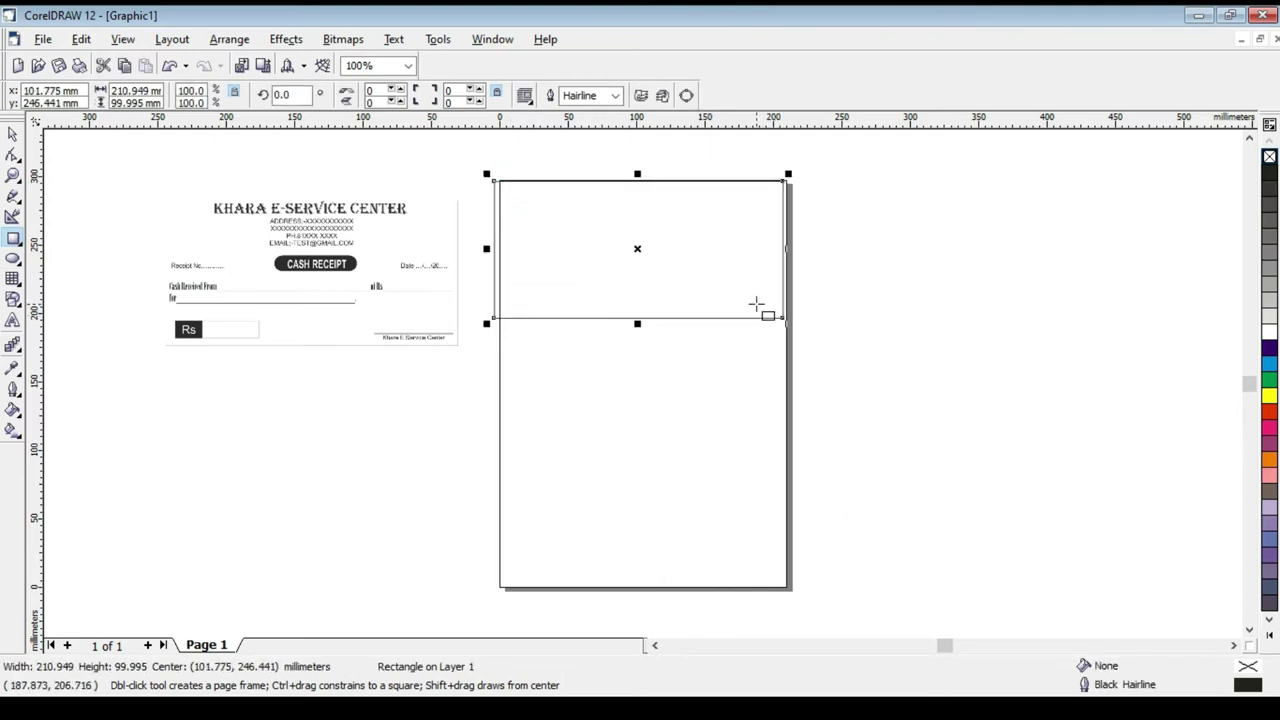
{"action": "key", "text": "Right"}
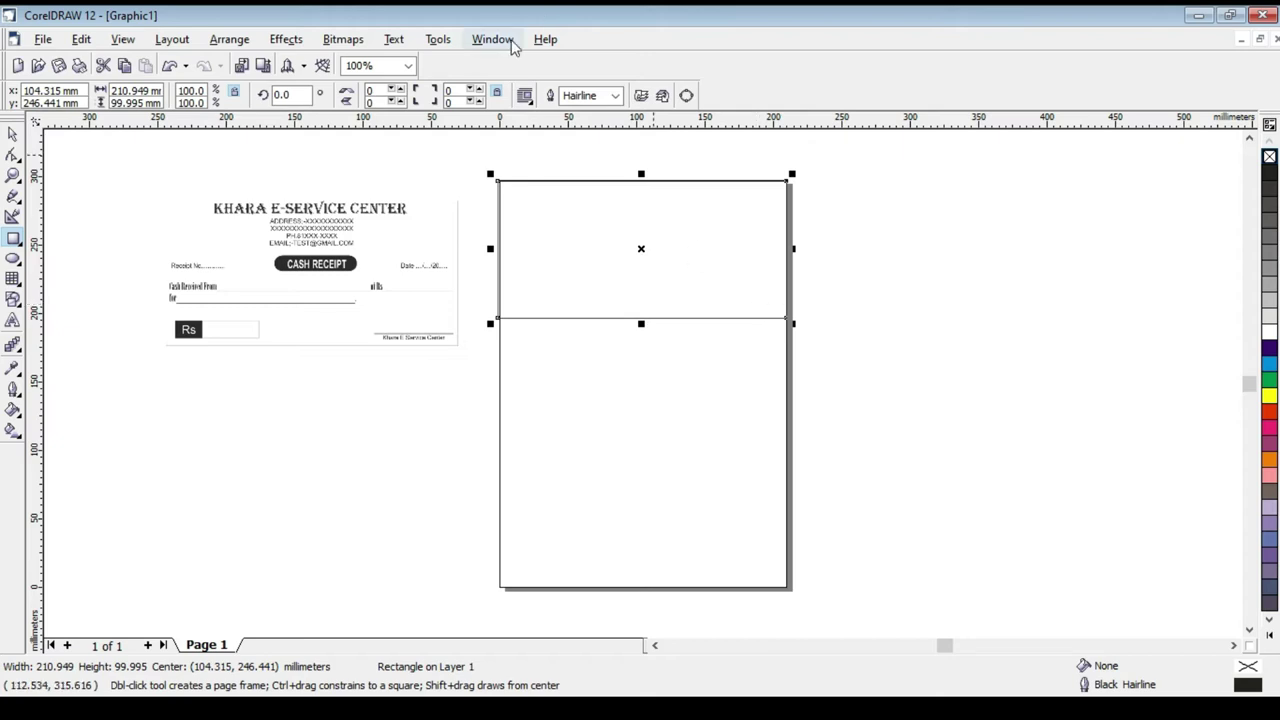
{"action": "left_click", "coordinate": [409, 68]}
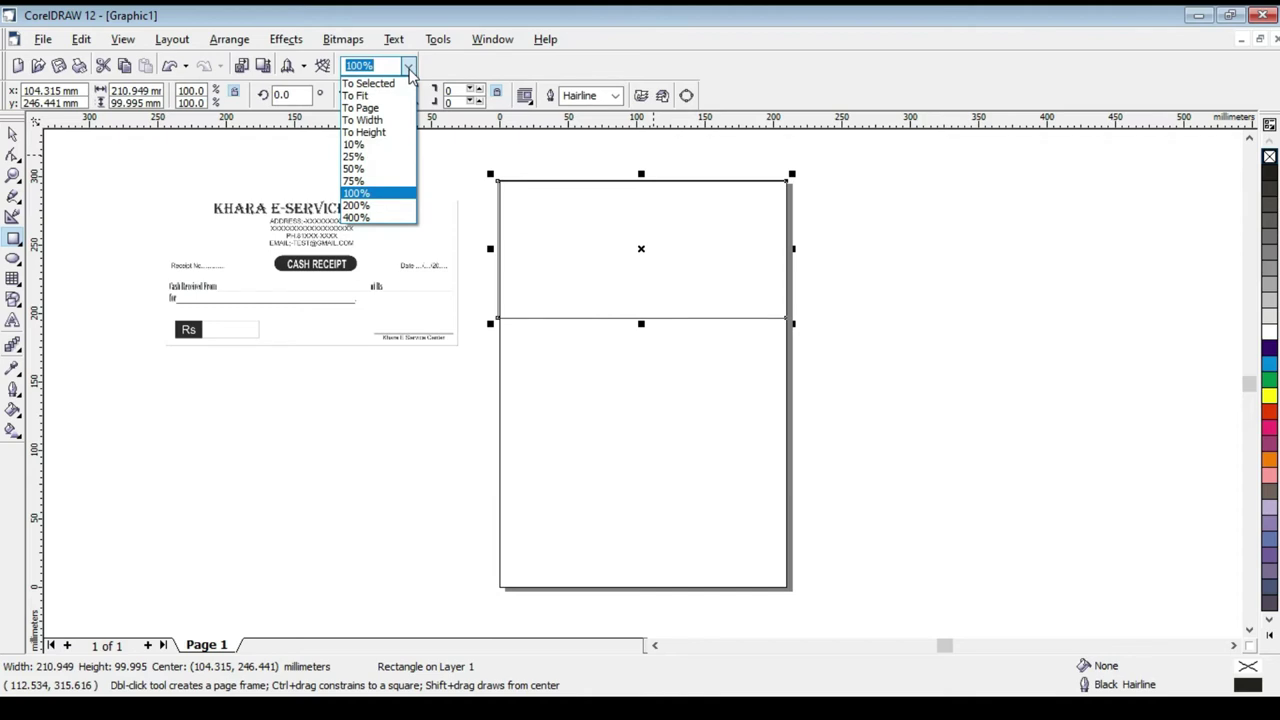
{"action": "left_click", "coordinate": [385, 83]}
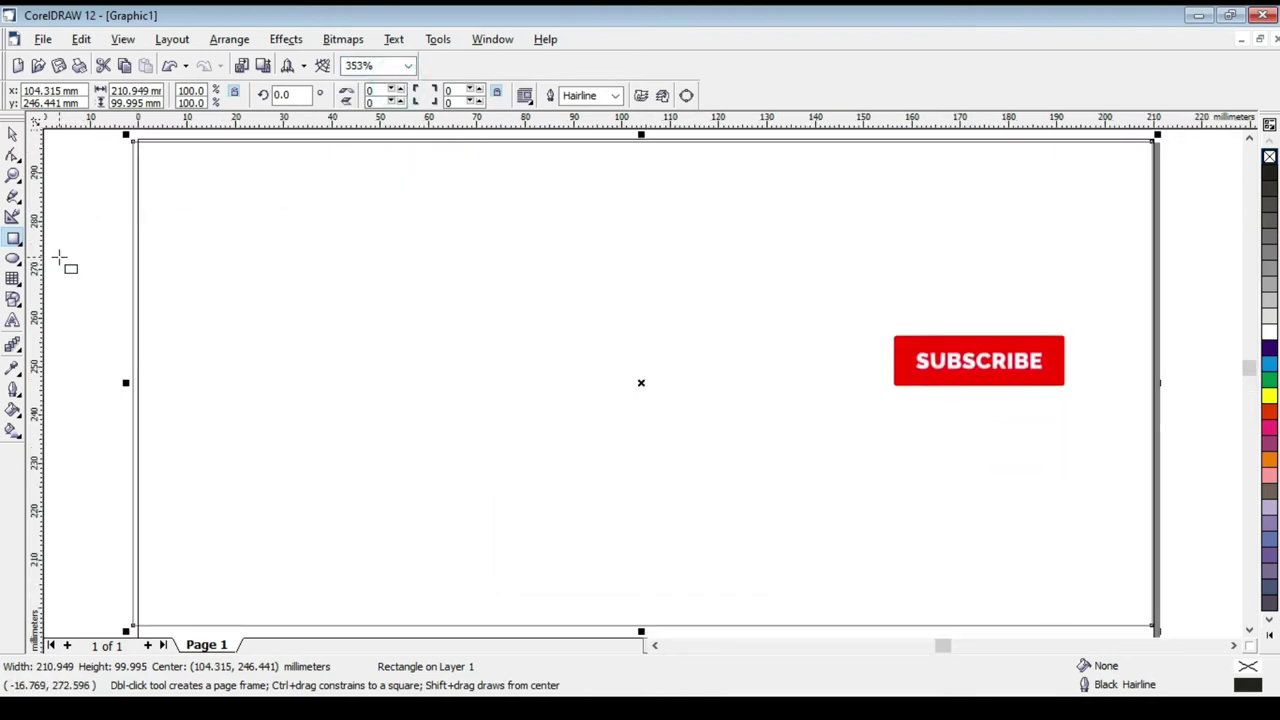
Add the KHARA E-SERVICE CENTER heading in Arial Black at the rectangle's top.
{"action": "left_click", "coordinate": [12, 320]}
{"action": "left_click", "coordinate": [491, 364]}
{"action": "type", "text": "KHARA E-S"}
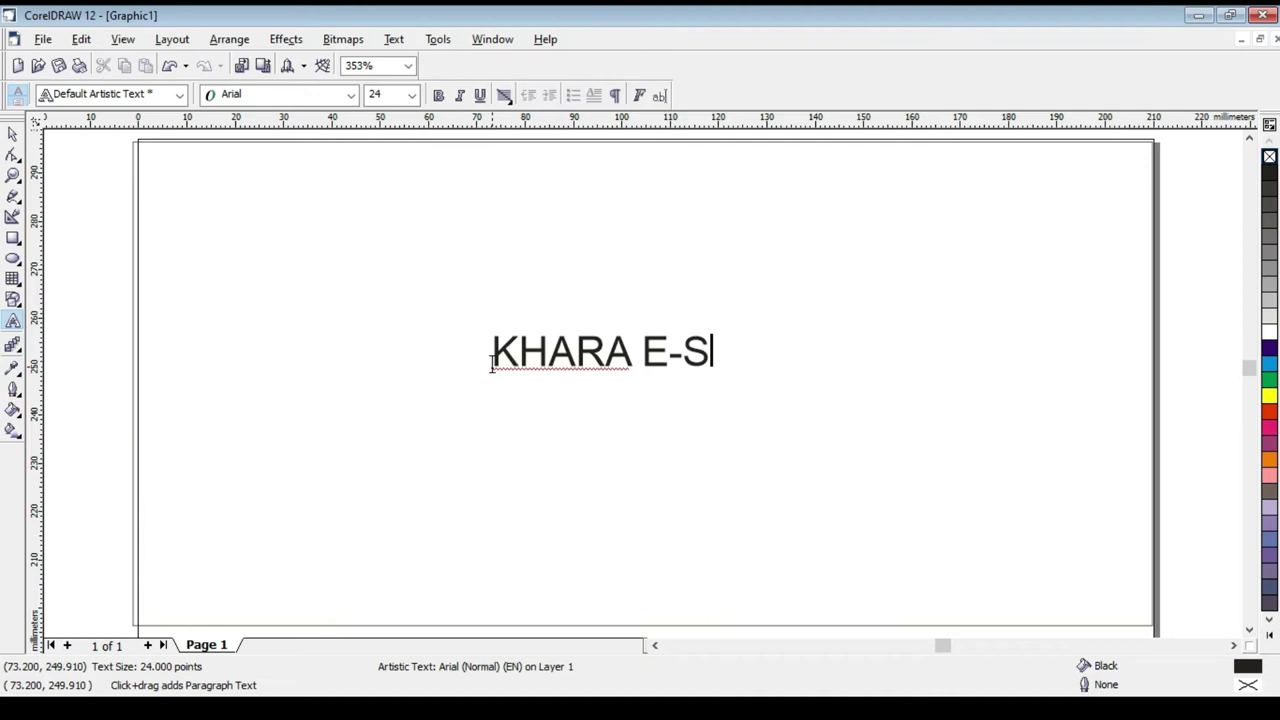
{"action": "type", "text": "ERVICE C"}
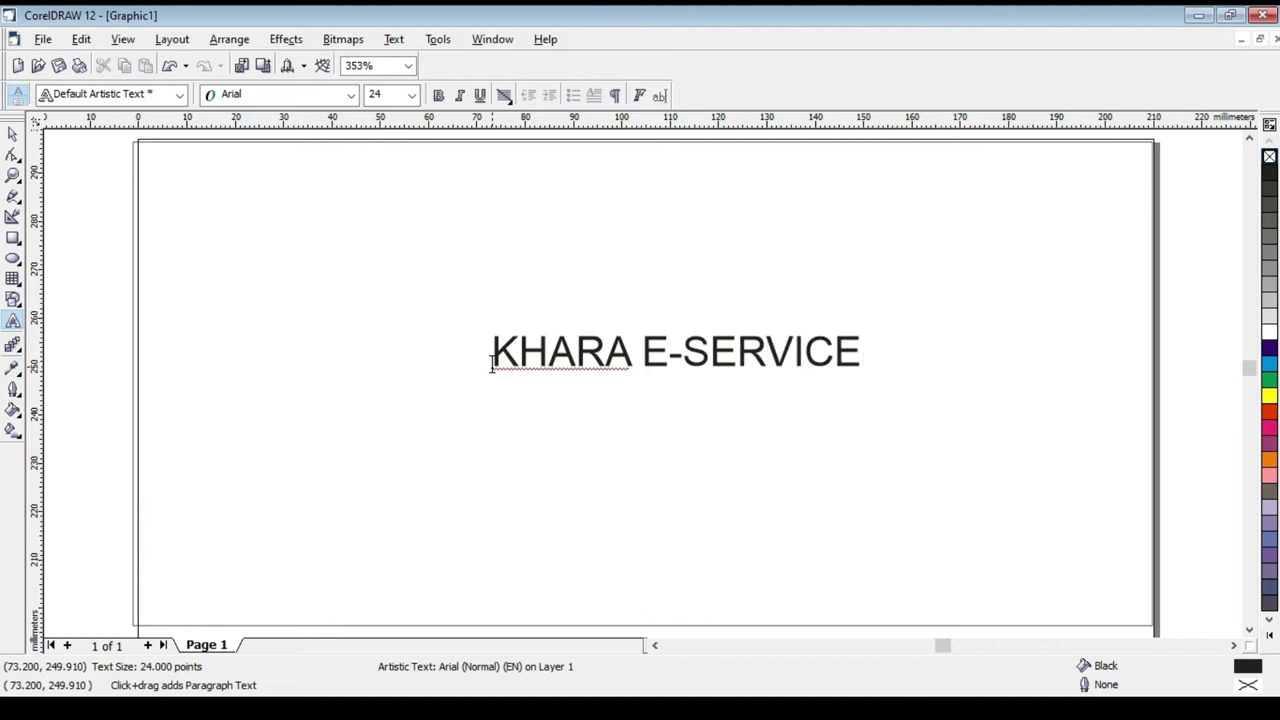
{"action": "type", "text": "ENTER"}
{"action": "scroll", "coordinate": [591, 337], "scroll_direction": "up", "scroll_amount": 1}
{"action": "key", "text": "ctrl+a"}
{"action": "left_click", "coordinate": [351, 94]}
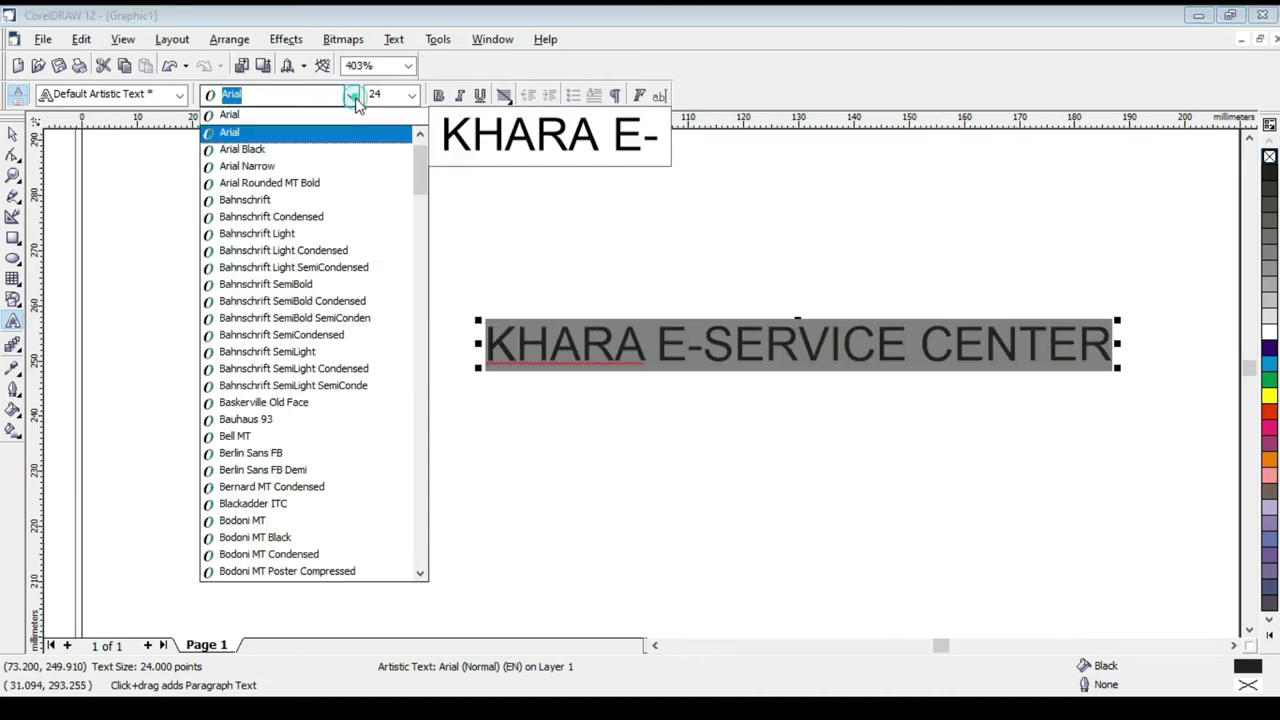
{"action": "left_click", "coordinate": [300, 149]}
{"action": "scroll", "coordinate": [1112, 343], "scroll_direction": "down", "scroll_amount": 2}
{"action": "left_click_drag", "start_coordinate": [1030, 345], "coordinate": [970, 253]}
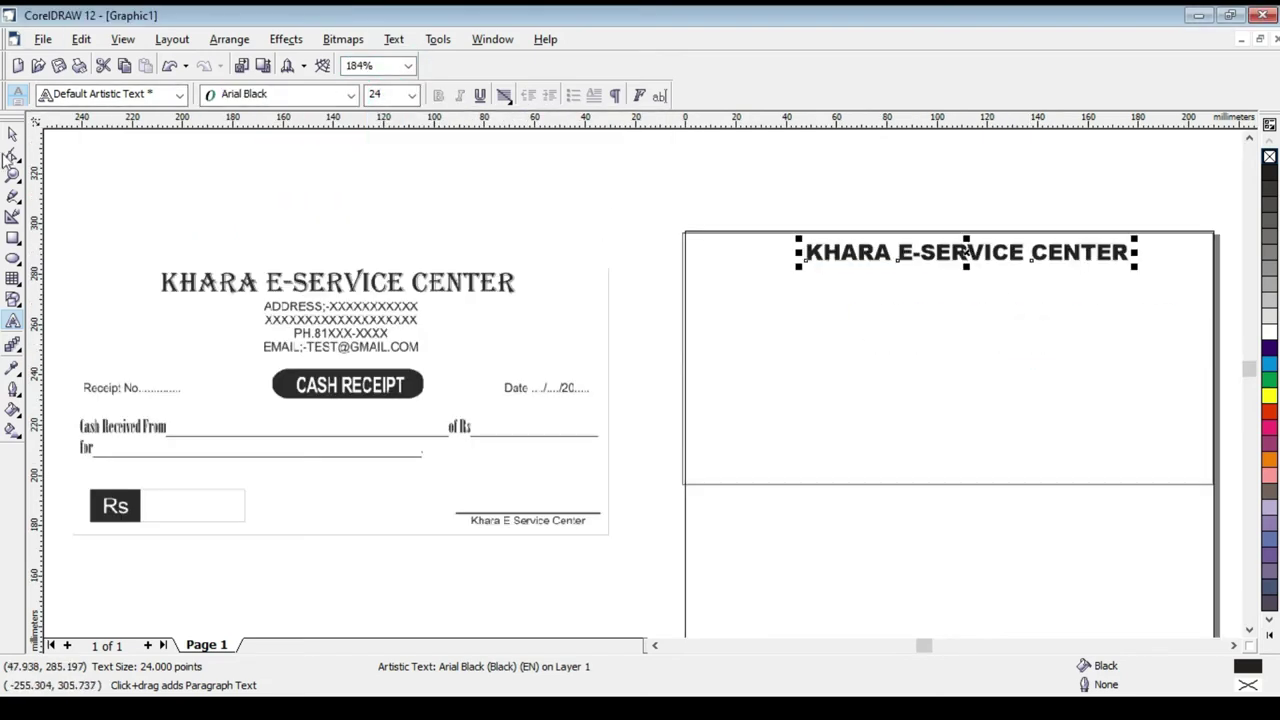
Add centred address, phone and email lines beneath the heading, scaled down.
{"action": "left_click", "coordinate": [915, 358]}
{"action": "type", "text": "ADDRESSXXXXXXXXXXX"}
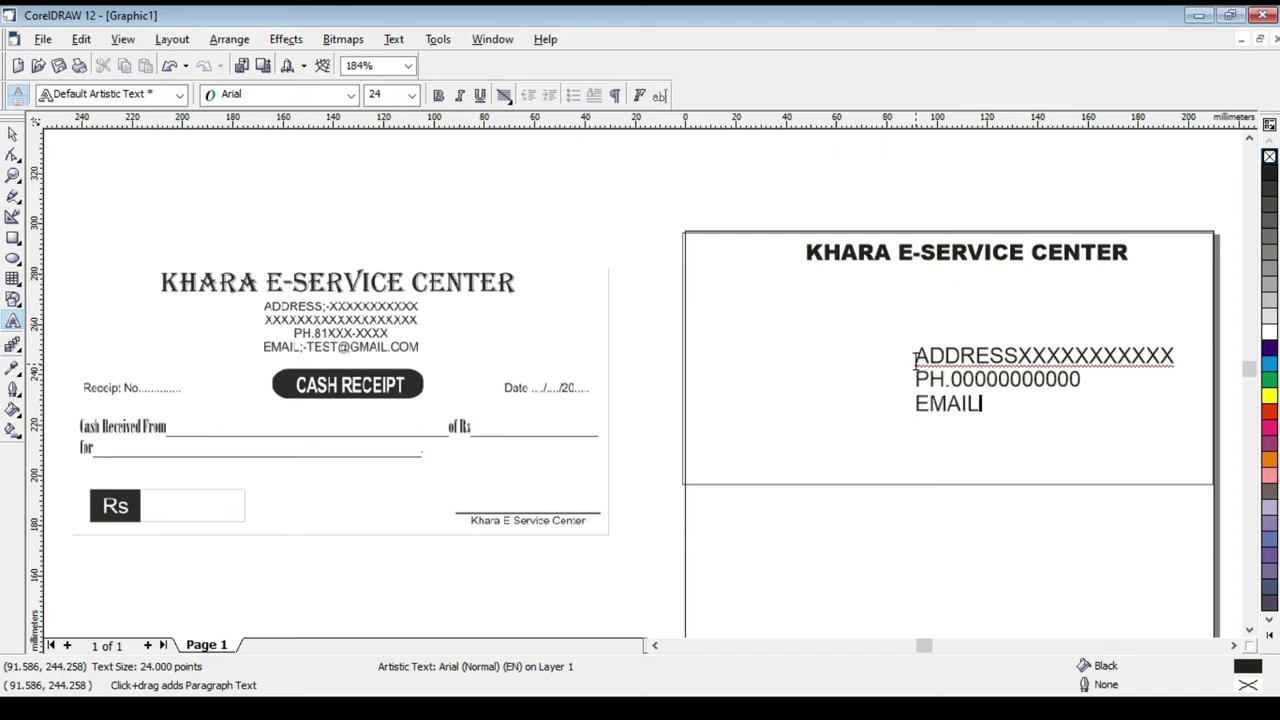
{"action": "type", "text": "000000000"}
{"action": "left_click", "coordinate": [504, 95]}
{"action": "left_click", "coordinate": [530, 150]}
{"action": "left_click", "coordinate": [13, 133]}
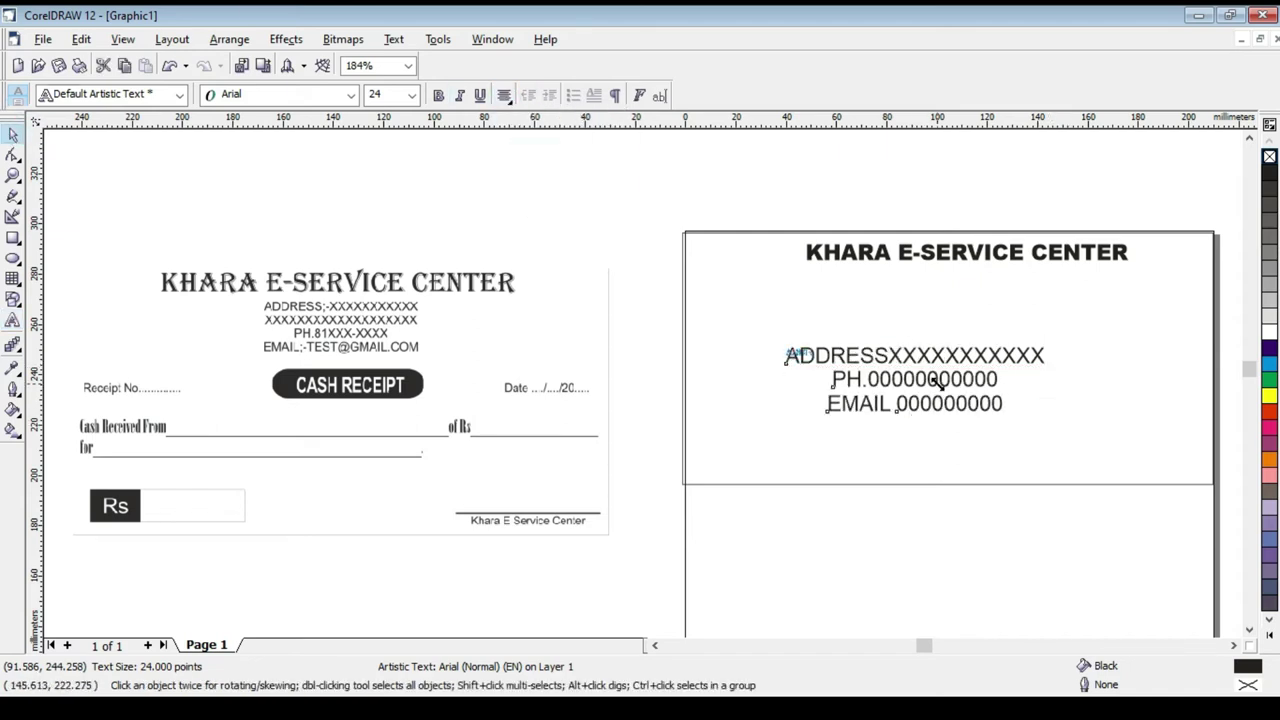
{"action": "left_click_drag", "start_coordinate": [937, 383], "coordinate": [980, 286]}
Draw a small rectangle below the contact lines.
{"action": "left_click", "coordinate": [13, 237]}
{"action": "left_click_drag", "start_coordinate": [811, 327], "coordinate": [930, 355]}
{"action": "left_click", "coordinate": [13, 155]}
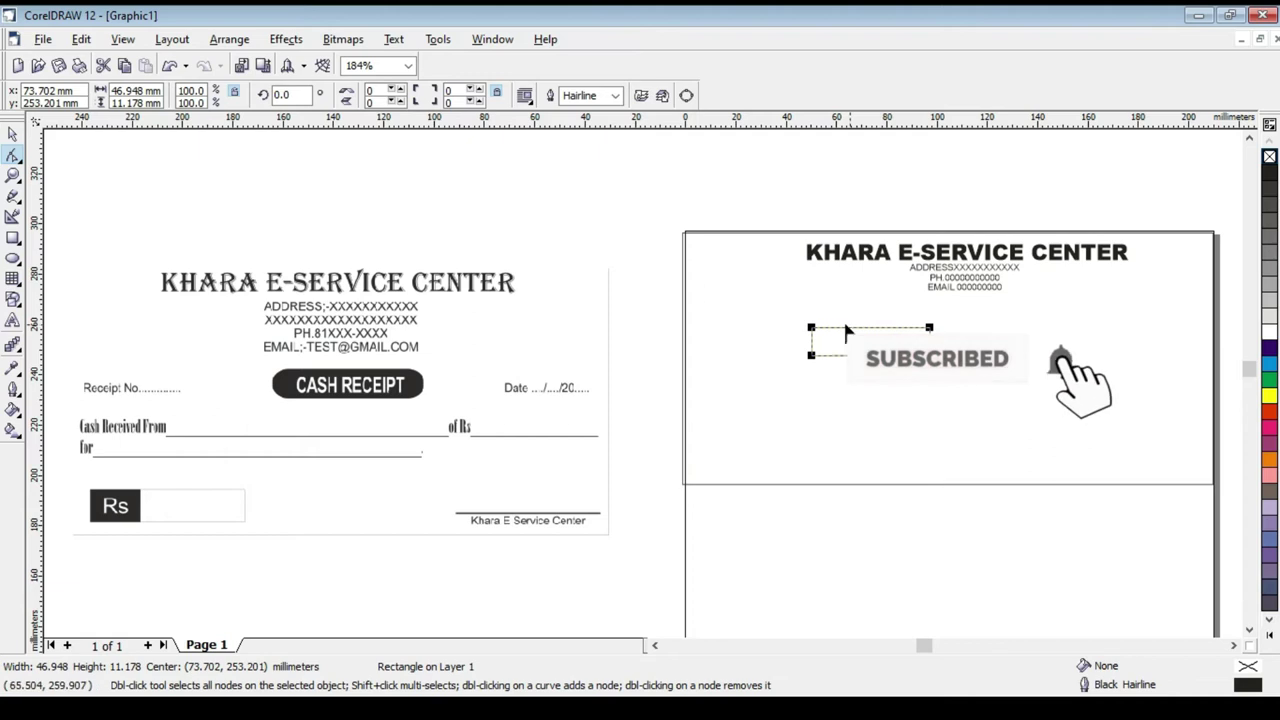
Round the small rectangle into a pill, centre it under the address, and fill it black.
{"action": "left_click_drag", "start_coordinate": [812, 330], "coordinate": [824, 328]}
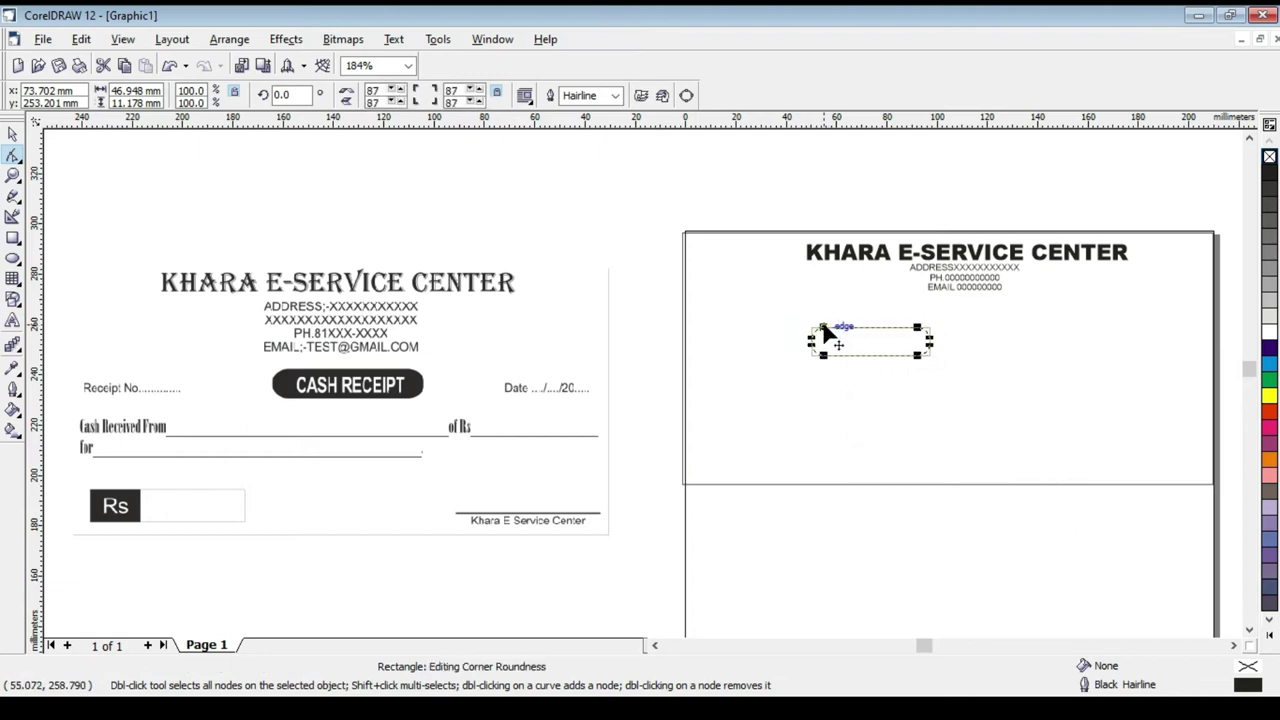
{"action": "left_click", "coordinate": [14, 135]}
{"action": "mouse_move", "coordinate": [937, 362]}
{"action": "left_mouse_down"}
{"action": "mouse_move", "coordinate": [950, 365]}
{"action": "mouse_move", "coordinate": [964, 321]}
{"action": "left_mouse_up"}
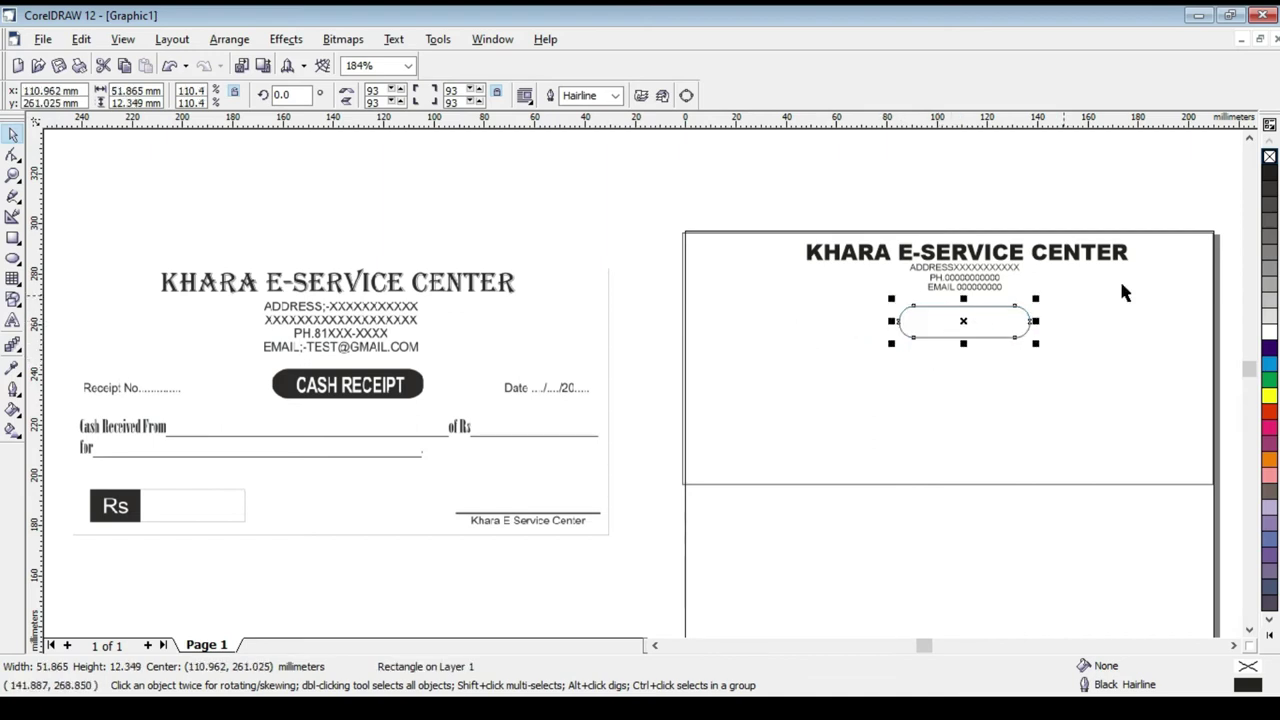
{"action": "left_click", "coordinate": [1272, 174]}
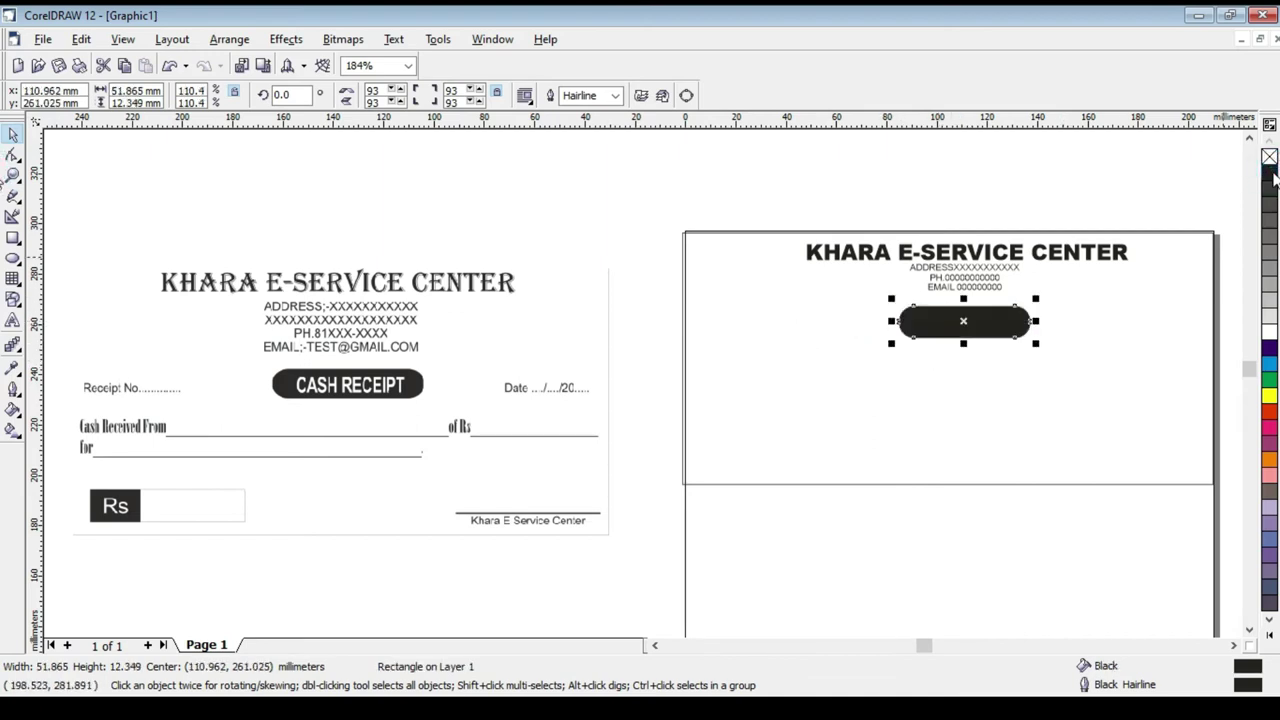
Add white CASH RECEIPT text and fit it inside the black pill.
{"action": "left_click", "coordinate": [12, 322]}
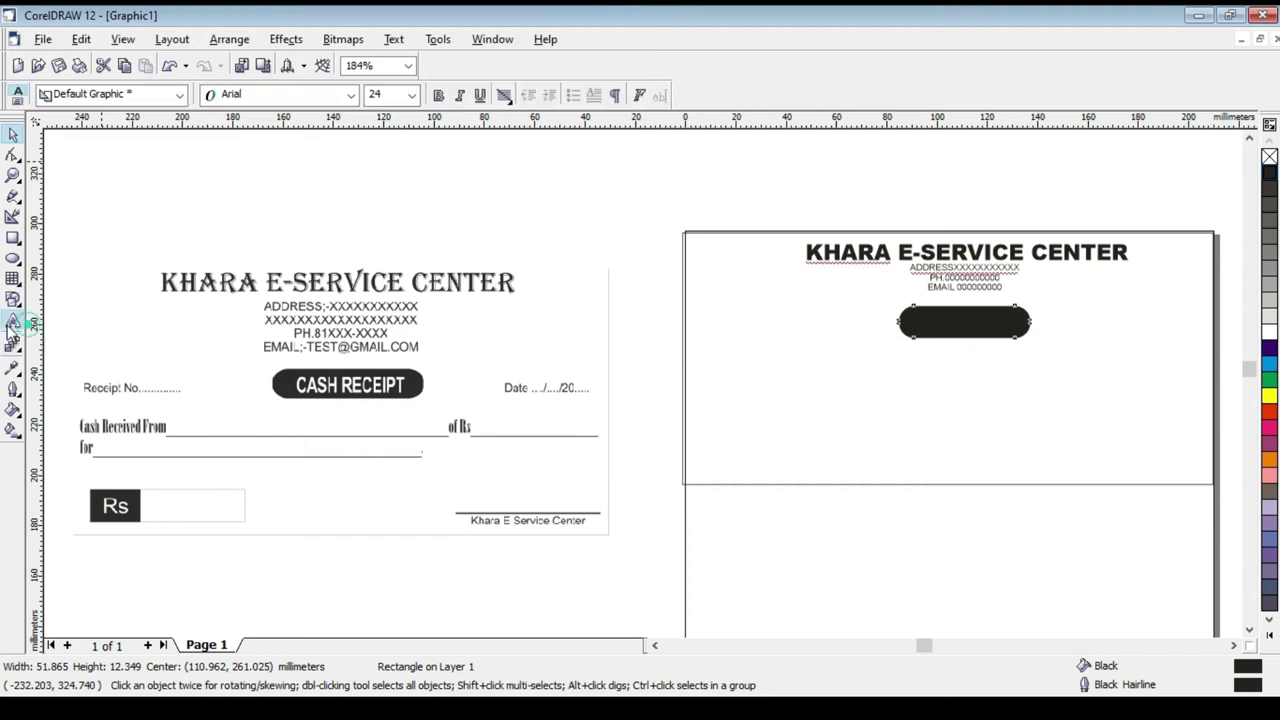
{"action": "left_click", "coordinate": [845, 436]}
{"action": "type", "text": "CA"}
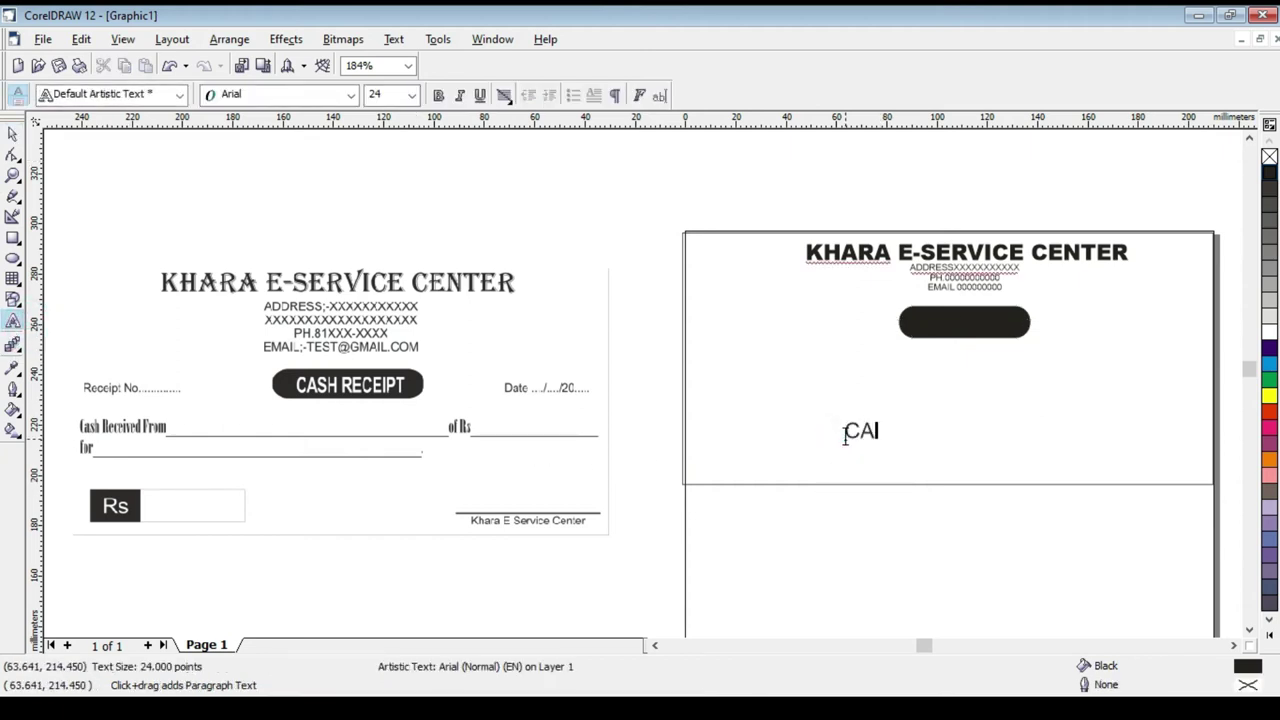
{"action": "type", "text": "T"}
{"action": "key", "text": "ctrl+a"}
{"action": "left_click", "coordinate": [1269, 333]}
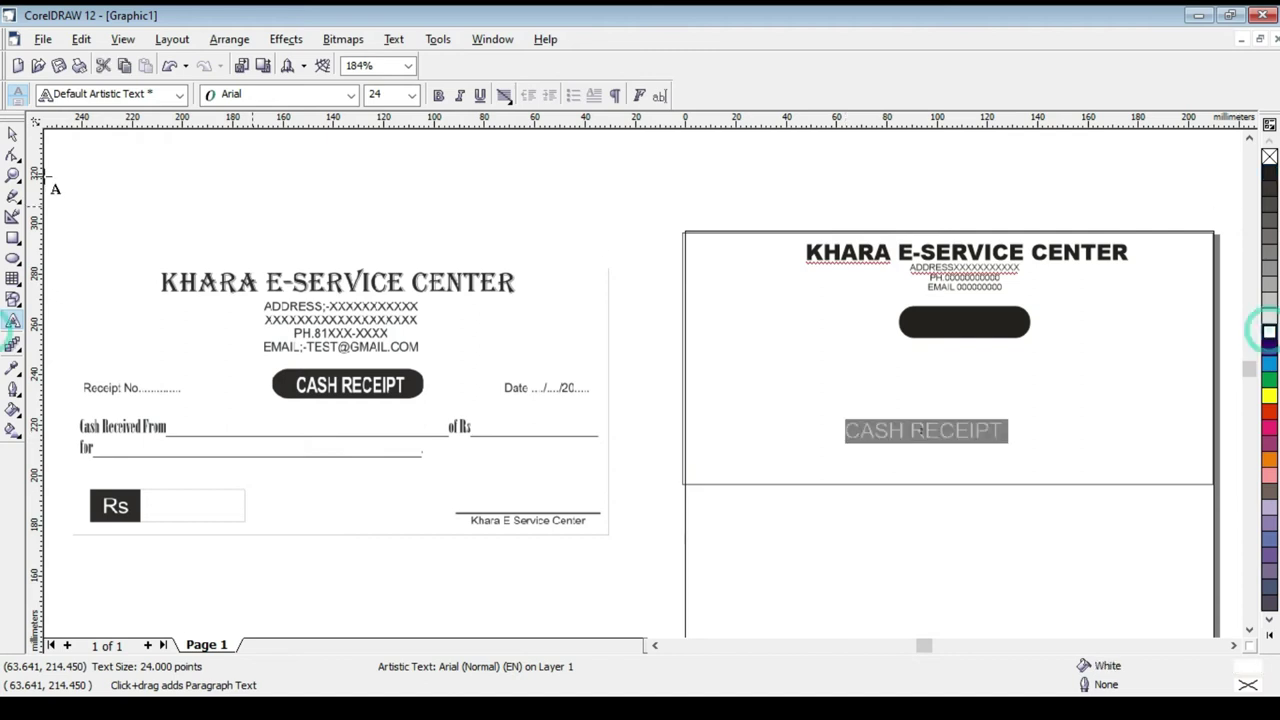
{"action": "left_click", "coordinate": [12, 137]}
{"action": "left_click_drag", "start_coordinate": [943, 428], "coordinate": [984, 318]}
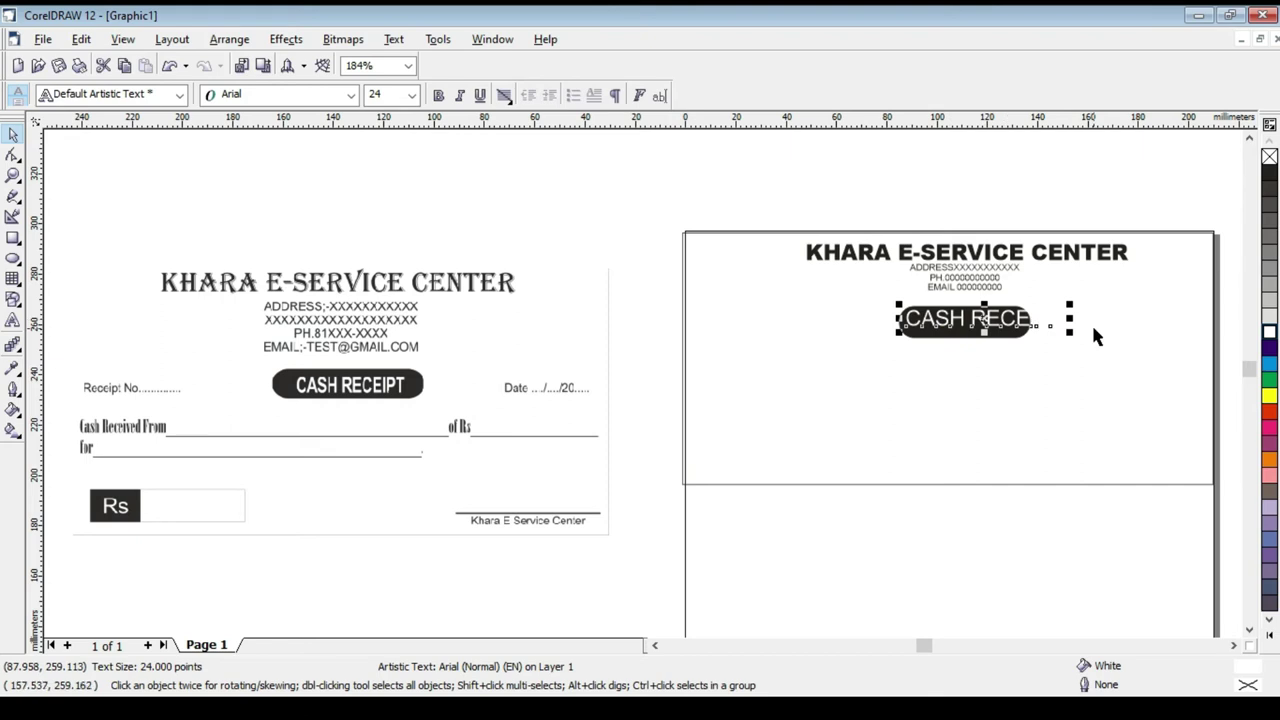
{"action": "left_click_drag", "start_coordinate": [1072, 318], "coordinate": [971, 323]}
{"action": "left_click", "coordinate": [951, 414]}
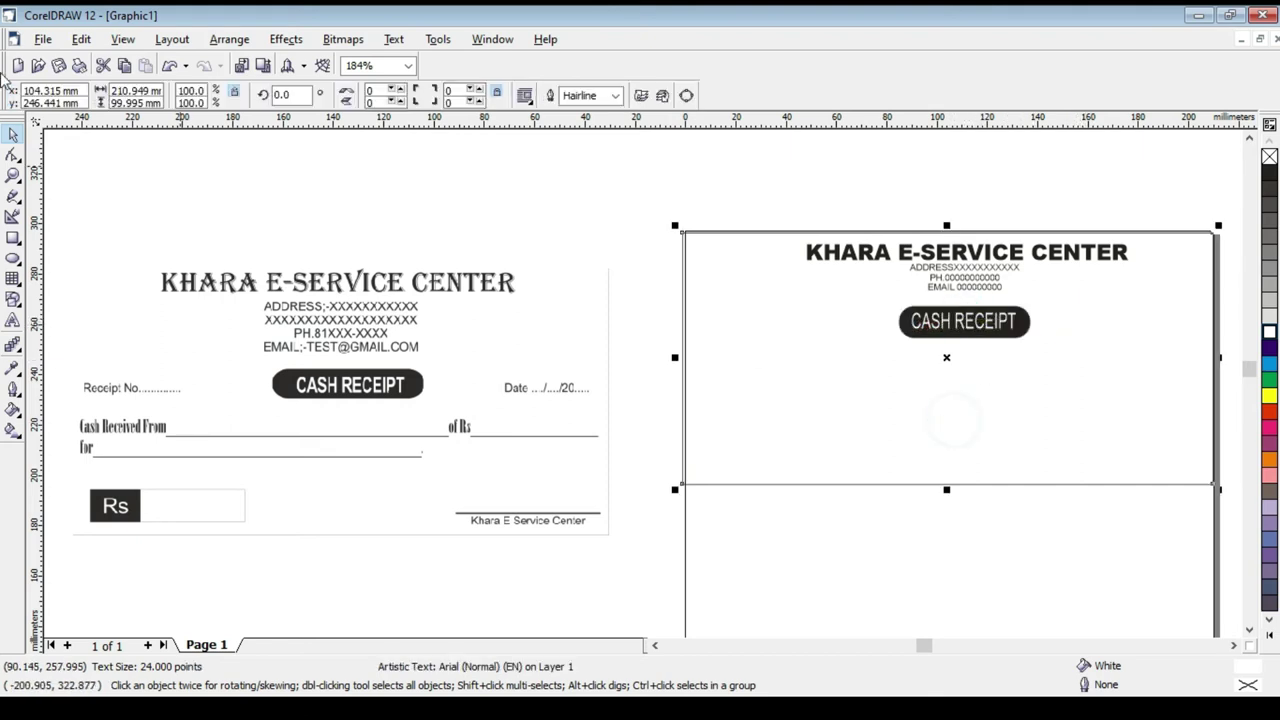
Add a Receipt No. line with a 'Dated...../......./20....' field and shrink it.
{"action": "left_click", "coordinate": [13, 320]}
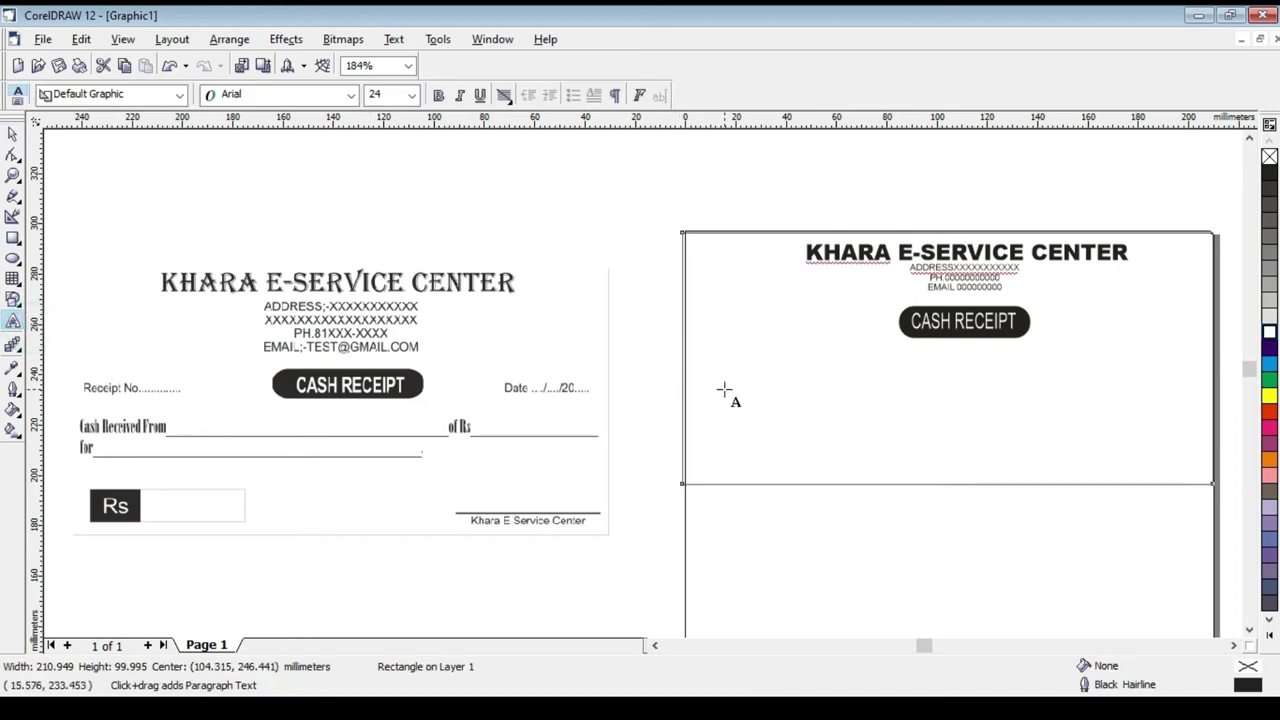
{"action": "left_click", "coordinate": [748, 400]}
{"action": "type", "text": "Rel                                      Dated...../......./20...."}
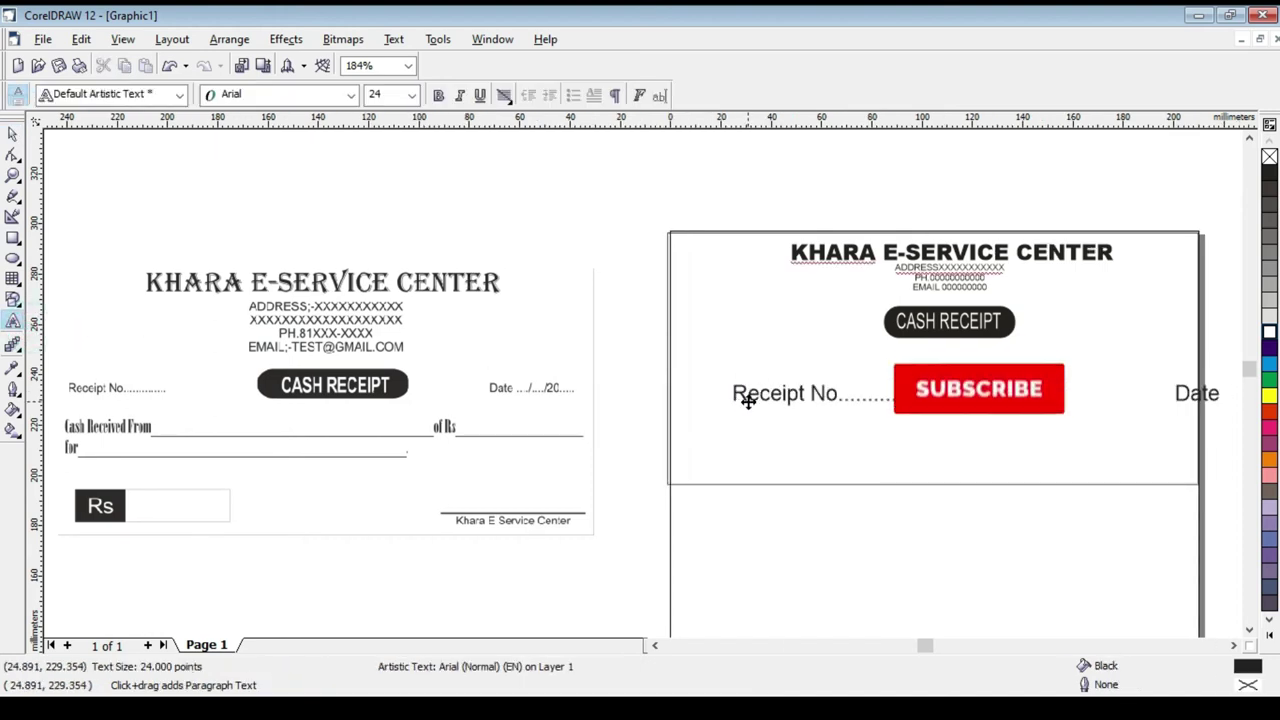
{"action": "key", "text": "ctrl+space"}
{"action": "right_click", "coordinate": [550, 278]}
{"action": "left_click", "coordinate": [727, 390]}
{"action": "mouse_move", "coordinate": [600, 386]}
{"action": "left_mouse_down"}
{"action": "mouse_move", "coordinate": [776, 343]}
{"action": "mouse_move", "coordinate": [680, 320]}
{"action": "left_mouse_up"}
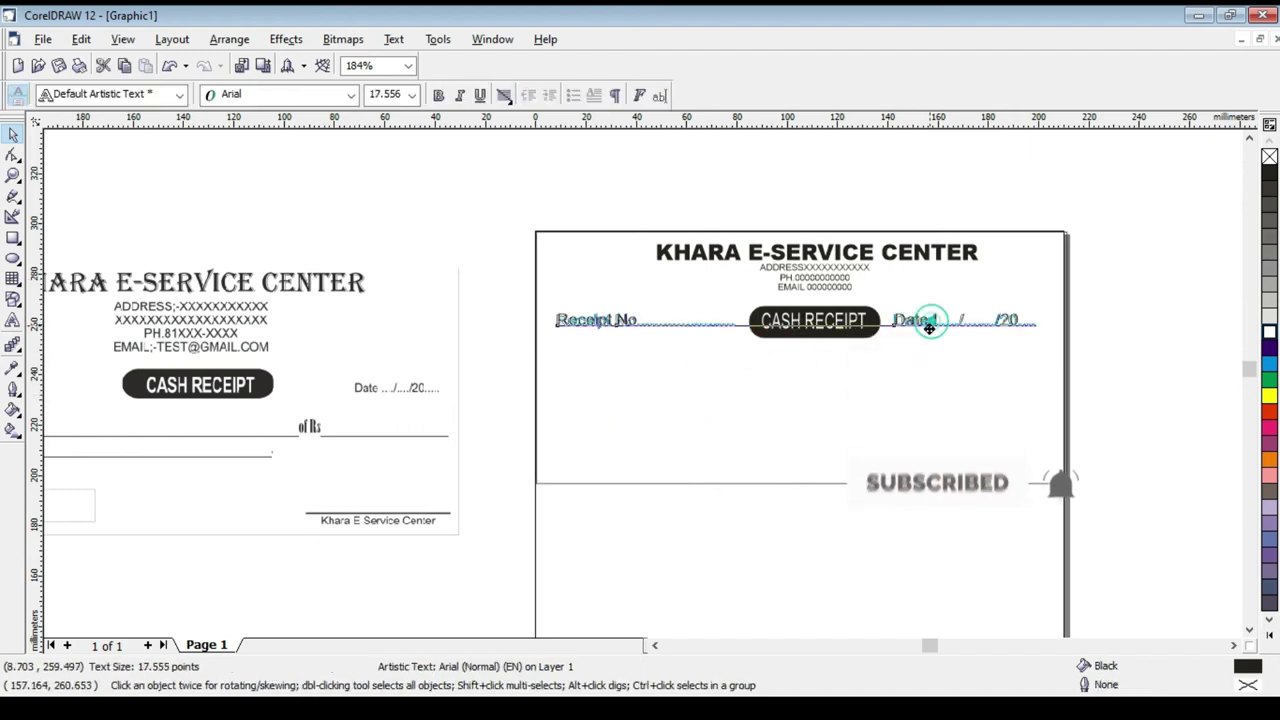
{"action": "left_click", "coordinate": [13, 320]}
Type the 'Cash Received from ___ of Rs ___ for ___' fill line, correcting 'Received'.
{"action": "left_click", "coordinate": [637, 397]}
{"action": "left_click", "coordinate": [655, 645]}
{"action": "type", "text": "Caal"}
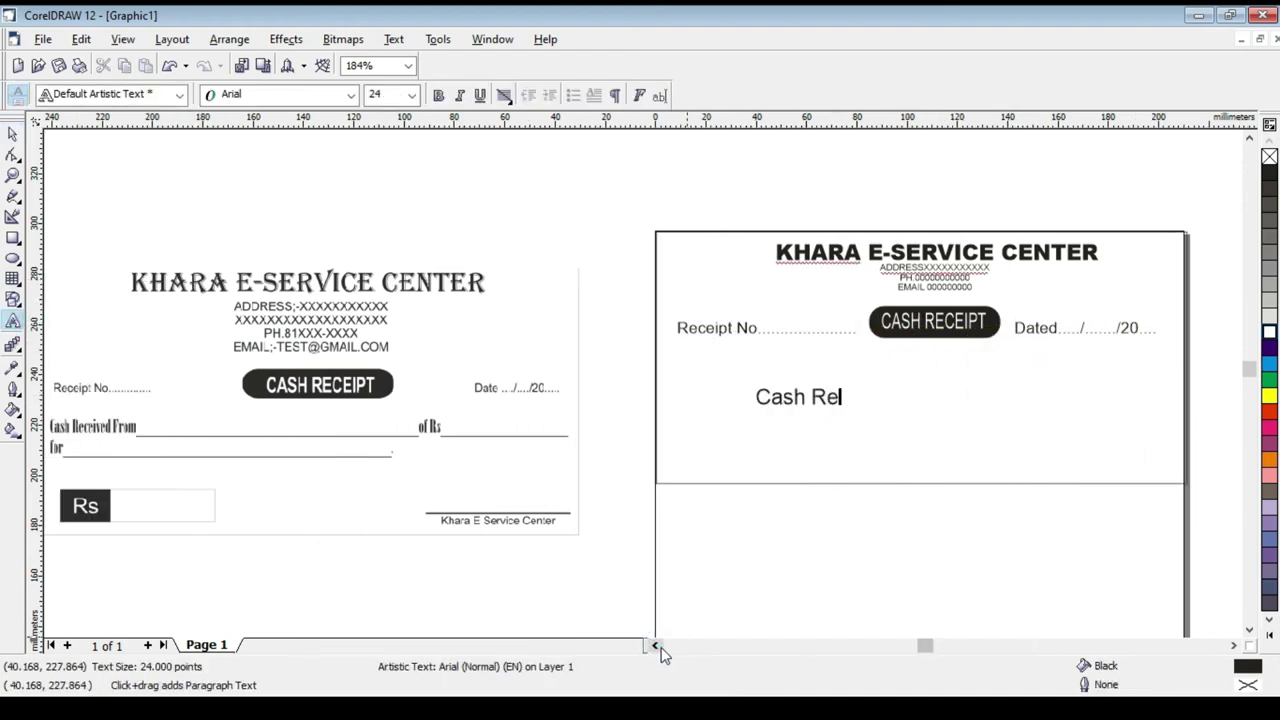
{"action": "right_click", "coordinate": [830, 398]}
{"action": "left_click", "coordinate": [890, 481]}
{"action": "type", "text": "ceived from"}
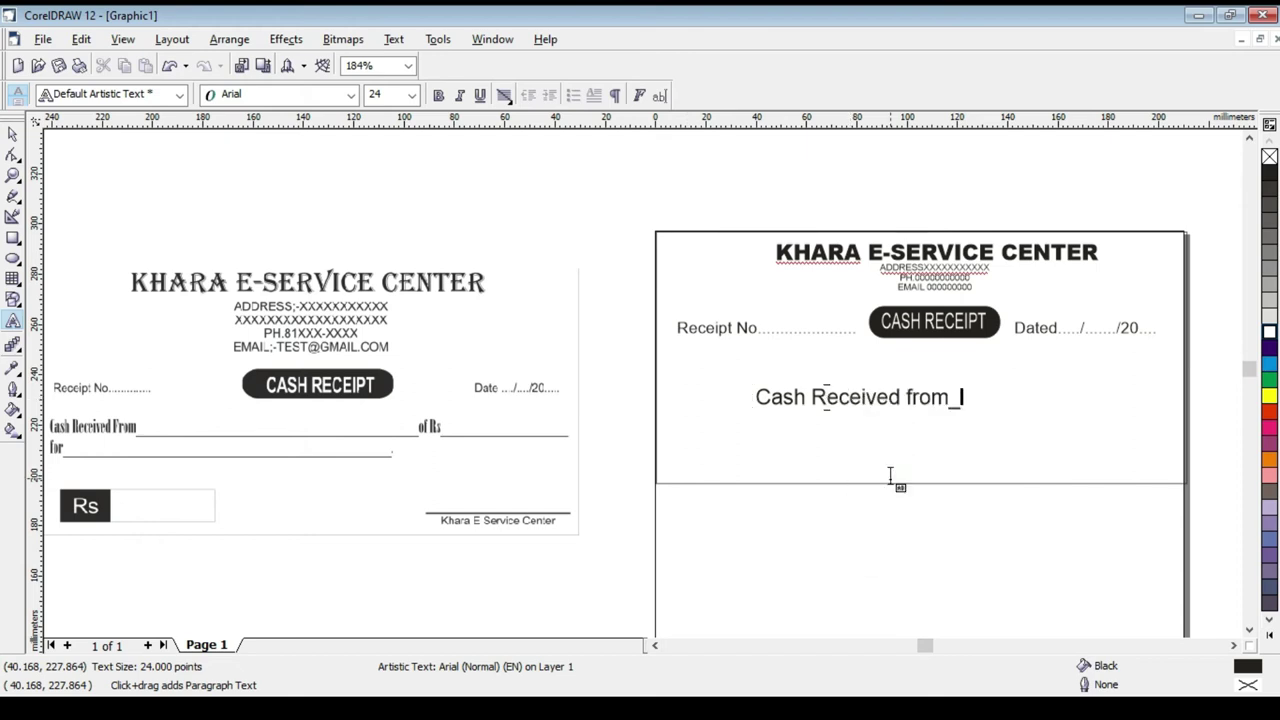
{"action": "type", "text": "_____________________ of Rs___"}
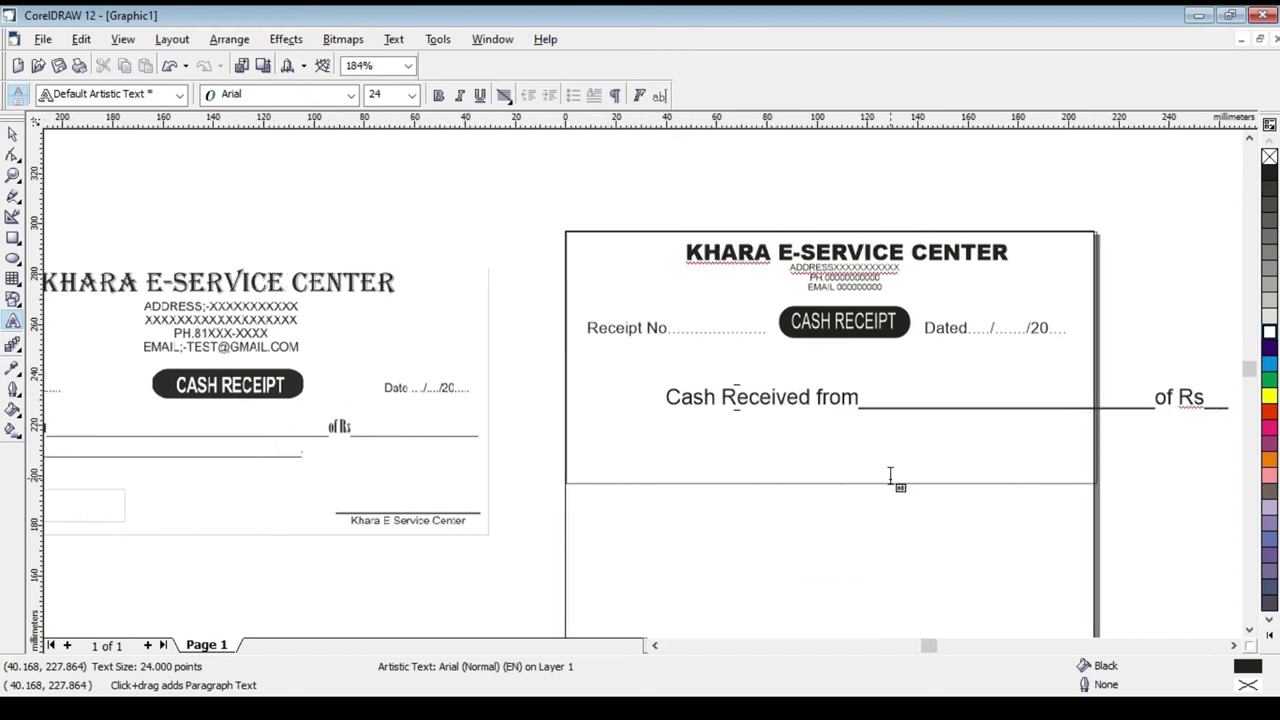
{"action": "type", "text": "_________ fo"}
{"action": "type", "text": "r________________________."}
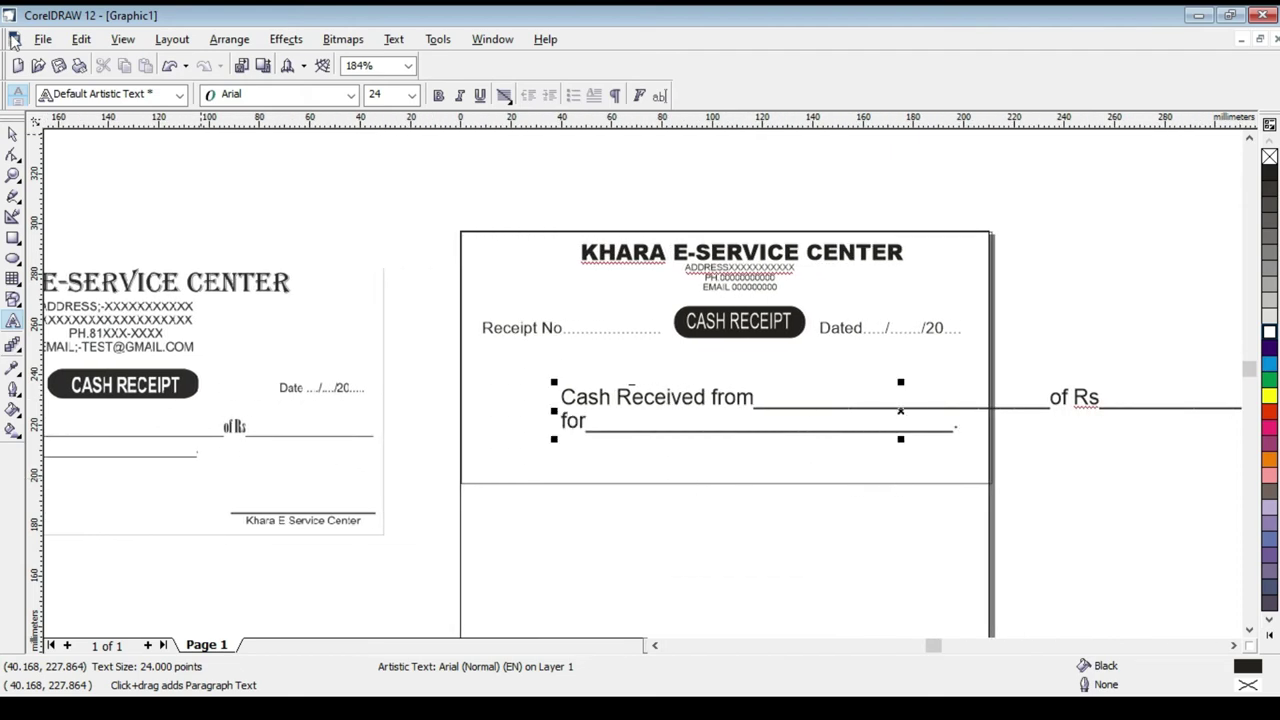
Fit the Cash Received fill lines onto the receipt in Bahnschrift Condensed.
{"action": "left_click", "coordinate": [12, 133]}
{"action": "left_click_drag", "start_coordinate": [660, 398], "coordinate": [510, 398]}
{"action": "mouse_move", "coordinate": [405, 440]}
{"action": "left_mouse_down"}
{"action": "mouse_move", "coordinate": [793, 412]}
{"action": "mouse_move", "coordinate": [960, 420]}
{"action": "left_mouse_up"}
{"action": "left_click", "coordinate": [1103, 429]}
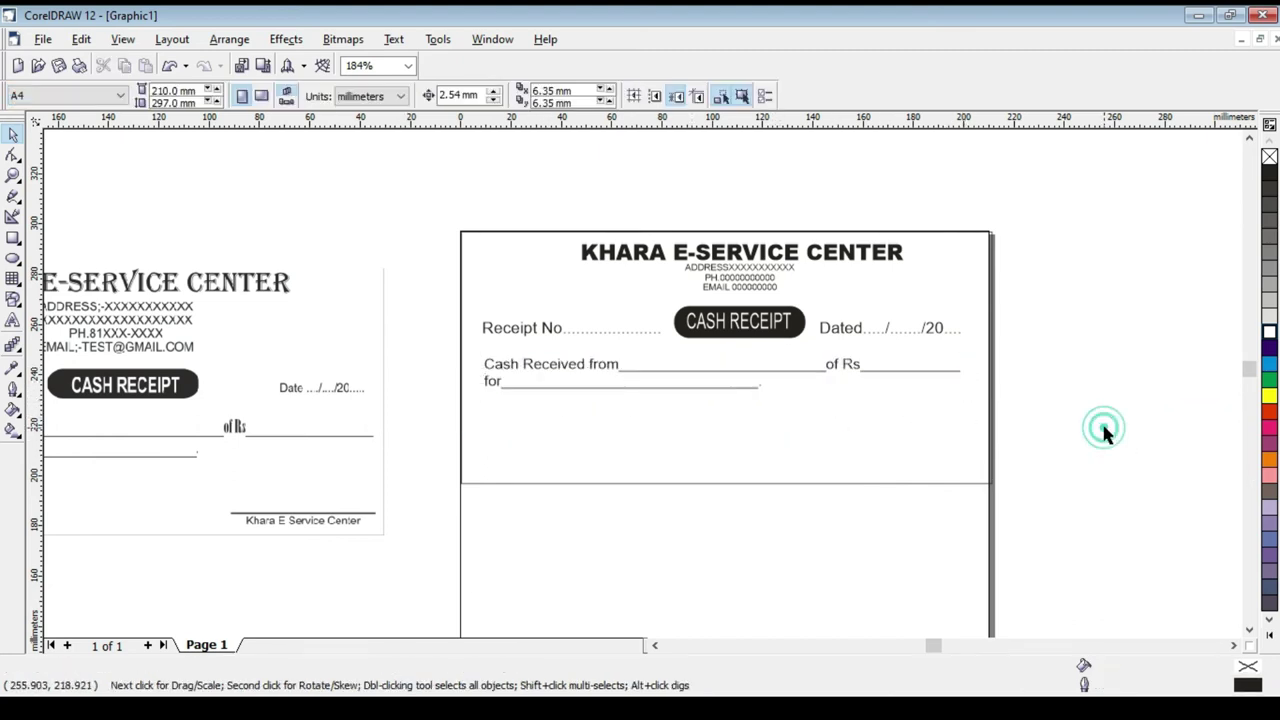
{"action": "left_click", "coordinate": [499, 371]}
{"action": "left_click", "coordinate": [350, 93]}
{"action": "left_click", "coordinate": [286, 267]}
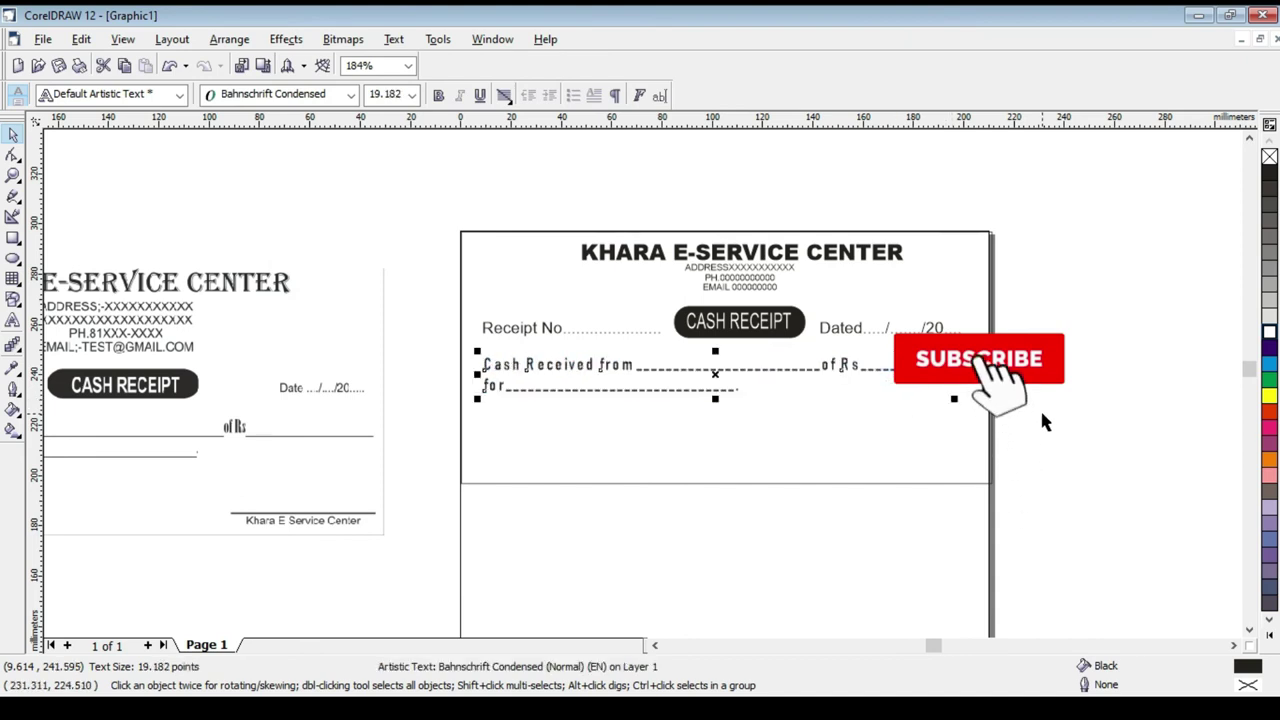
Add a centred Khara E-service Center signature line at the receipt's bottom right.
{"action": "key", "text": "F8"}
{"action": "left_click", "coordinate": [605, 458]}
{"action": "type", "text": "____________________"}
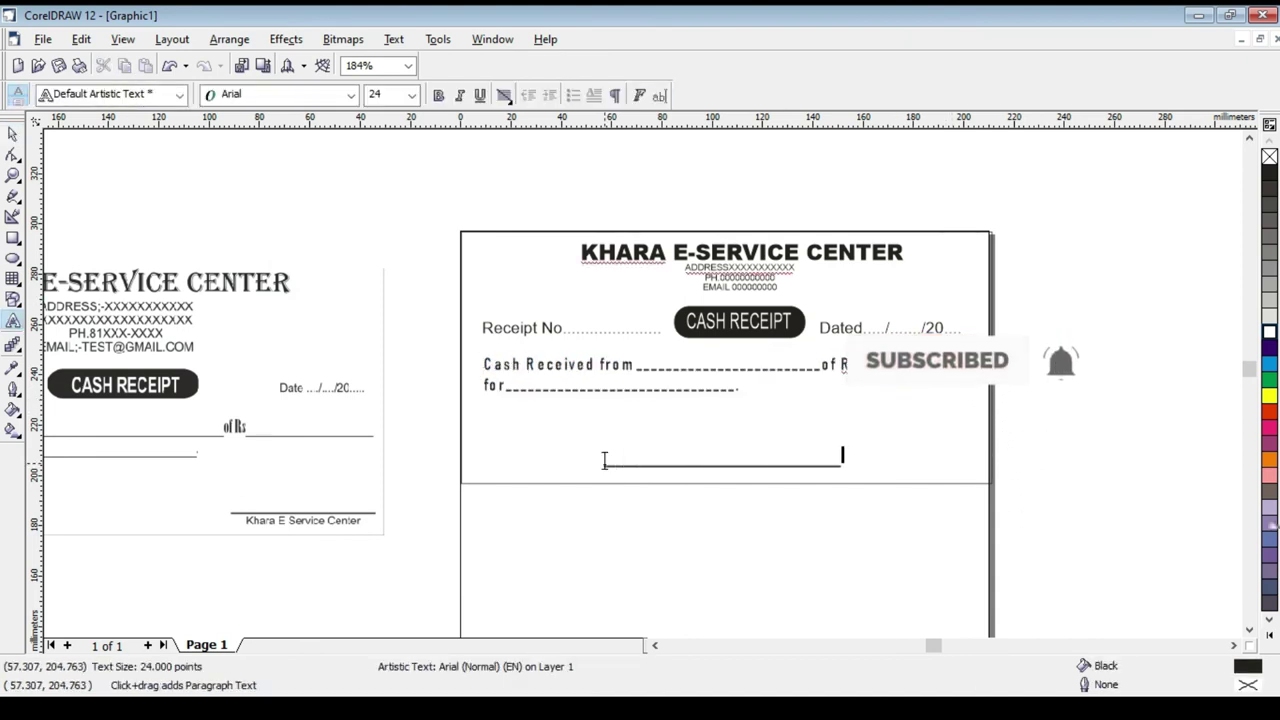
{"action": "key", "text": "Return"}
{"action": "type", "text": "Khara E-service Ce"}
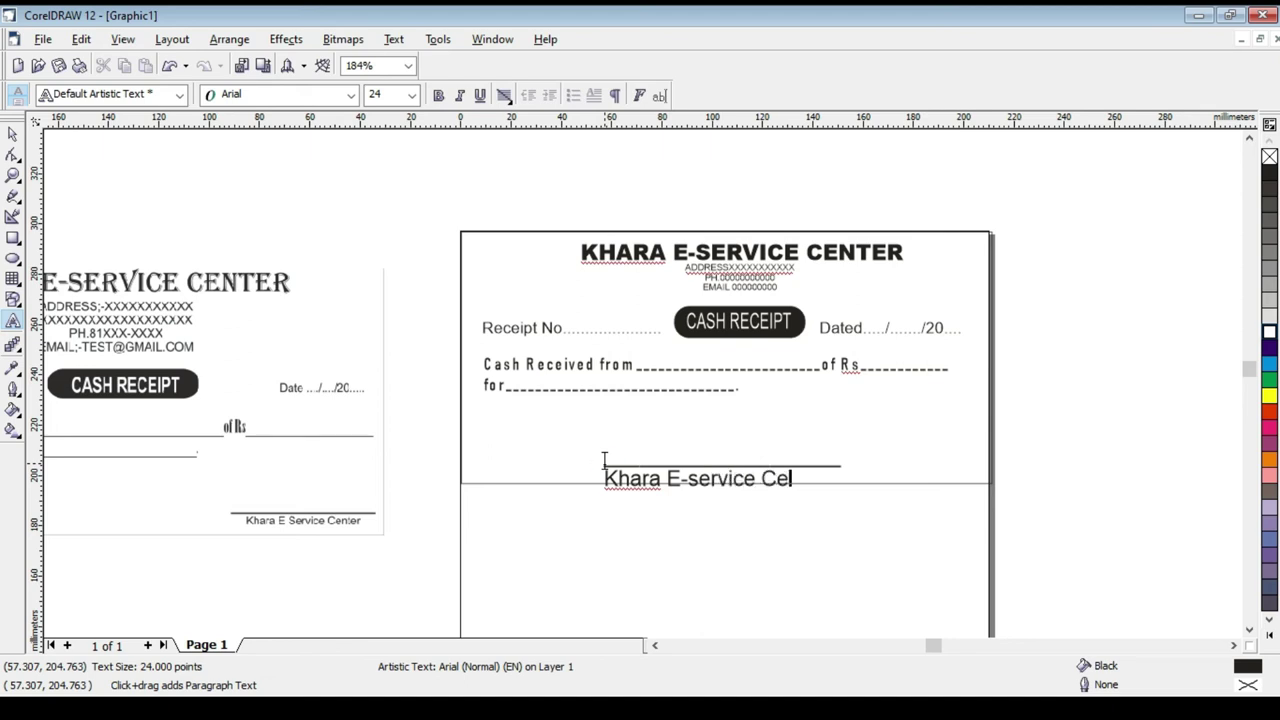
{"action": "left_click", "coordinate": [505, 100]}
{"action": "left_click", "coordinate": [551, 149]}
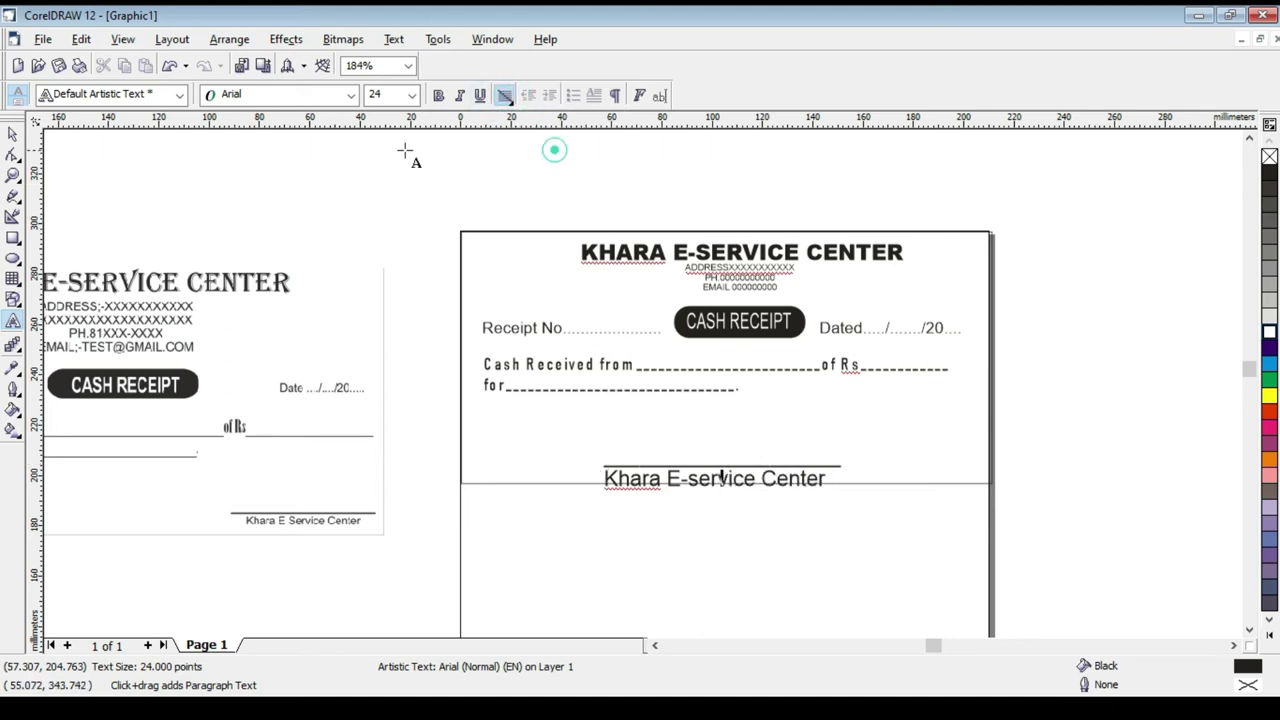
{"action": "key", "text": "ctrl+space"}
{"action": "left_click_drag", "start_coordinate": [728, 500], "coordinate": [634, 477]}
{"action": "left_click_drag", "start_coordinate": [523, 470], "coordinate": [903, 471]}
{"action": "left_click", "coordinate": [107, 498]}
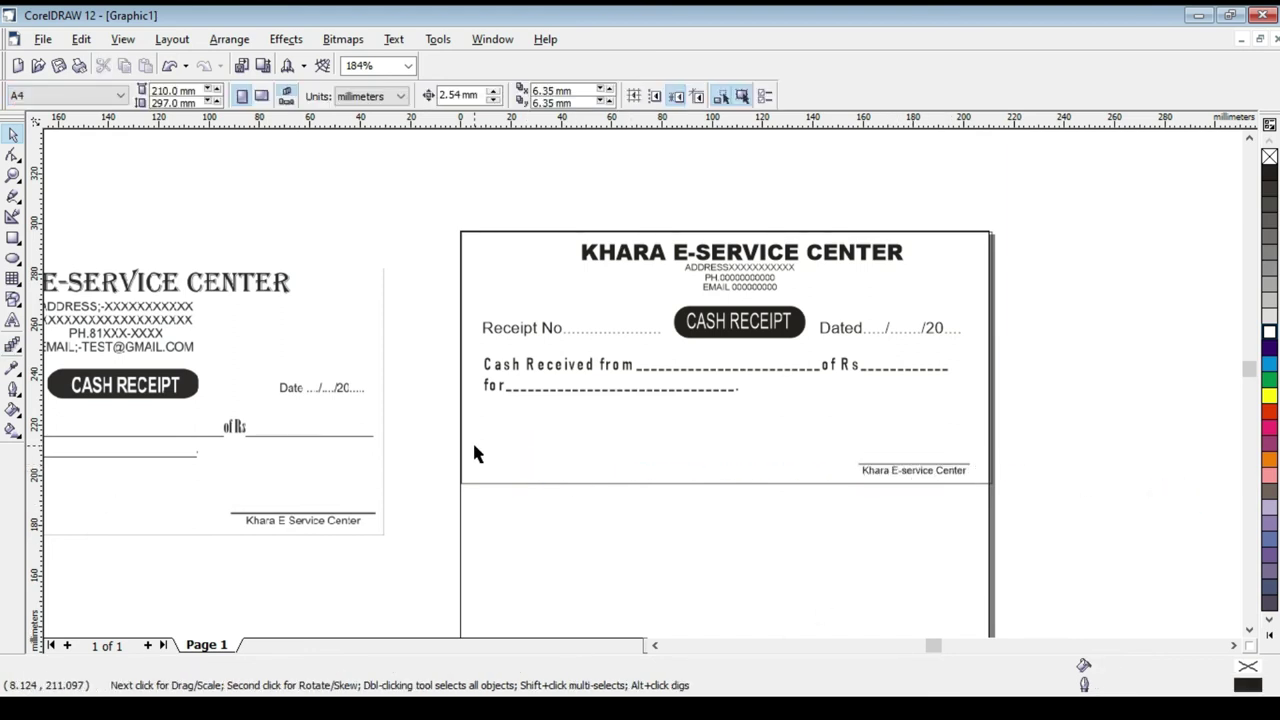
Draw the amount box at lower left with a black-filled square at its left end.
{"action": "left_click", "coordinate": [13, 238]}
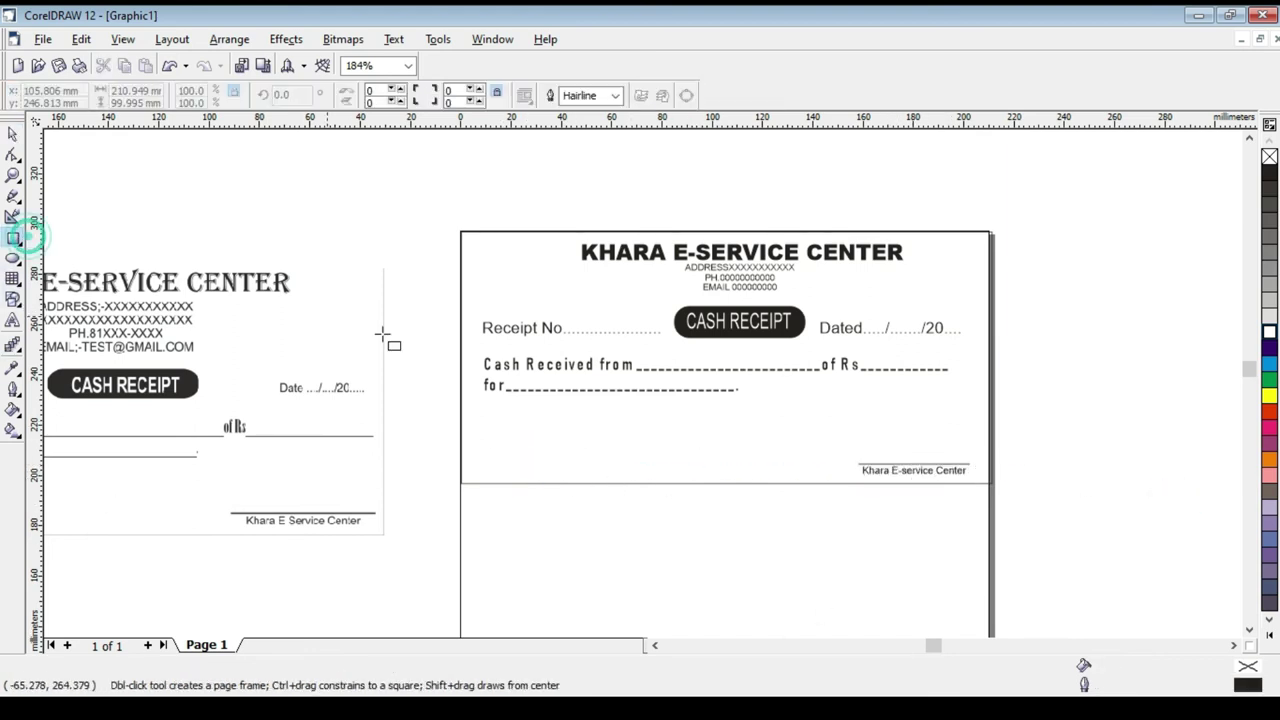
{"action": "mouse_move", "coordinate": [490, 430]}
{"action": "left_mouse_down"}
{"action": "mouse_move", "coordinate": [537, 457]}
{"action": "mouse_move", "coordinate": [633, 467]}
{"action": "left_mouse_up"}
{"action": "left_click_drag", "start_coordinate": [491, 430], "coordinate": [538, 467]}
{"action": "left_click", "coordinate": [12, 134]}
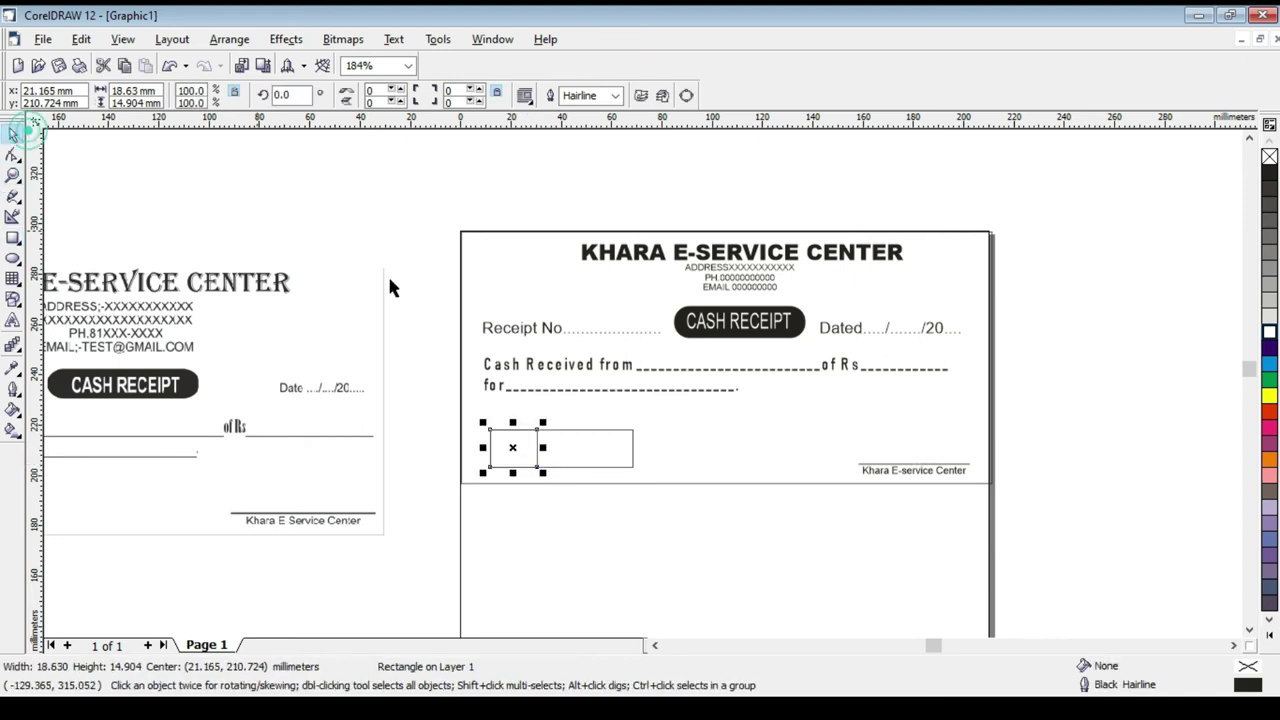
{"action": "left_click", "coordinate": [588, 441]}
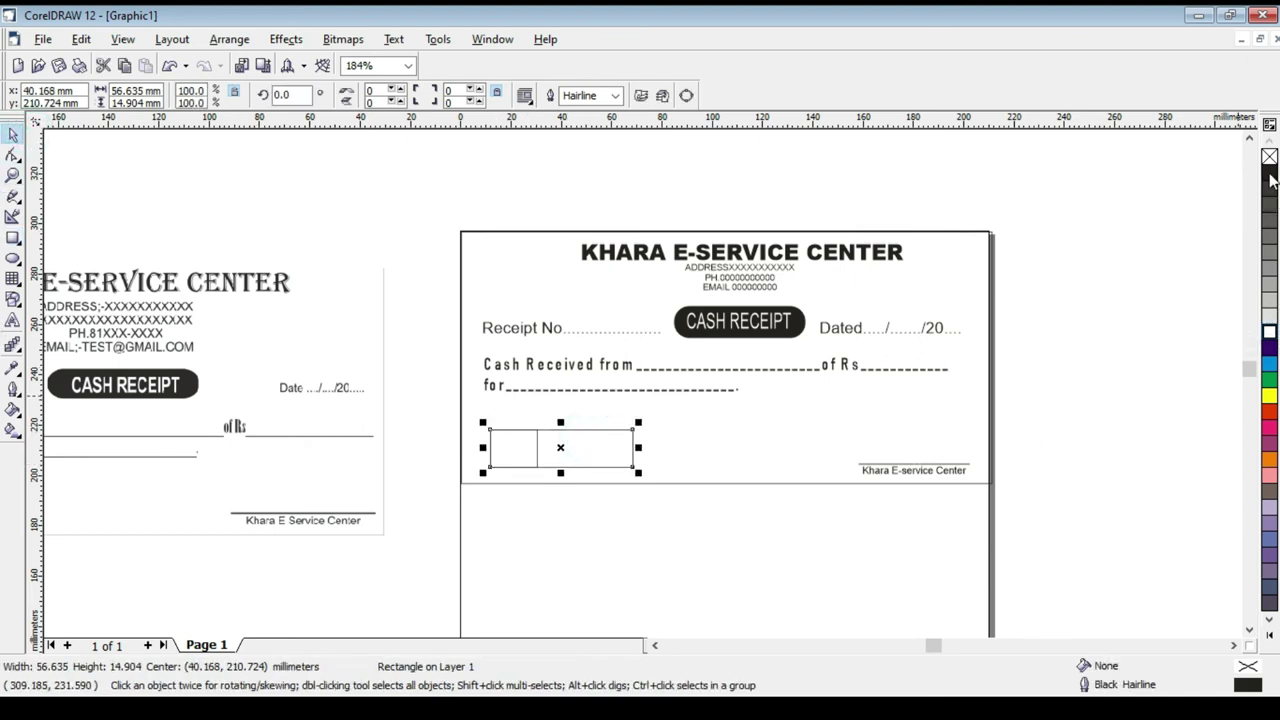
{"action": "left_click", "coordinate": [511, 438]}
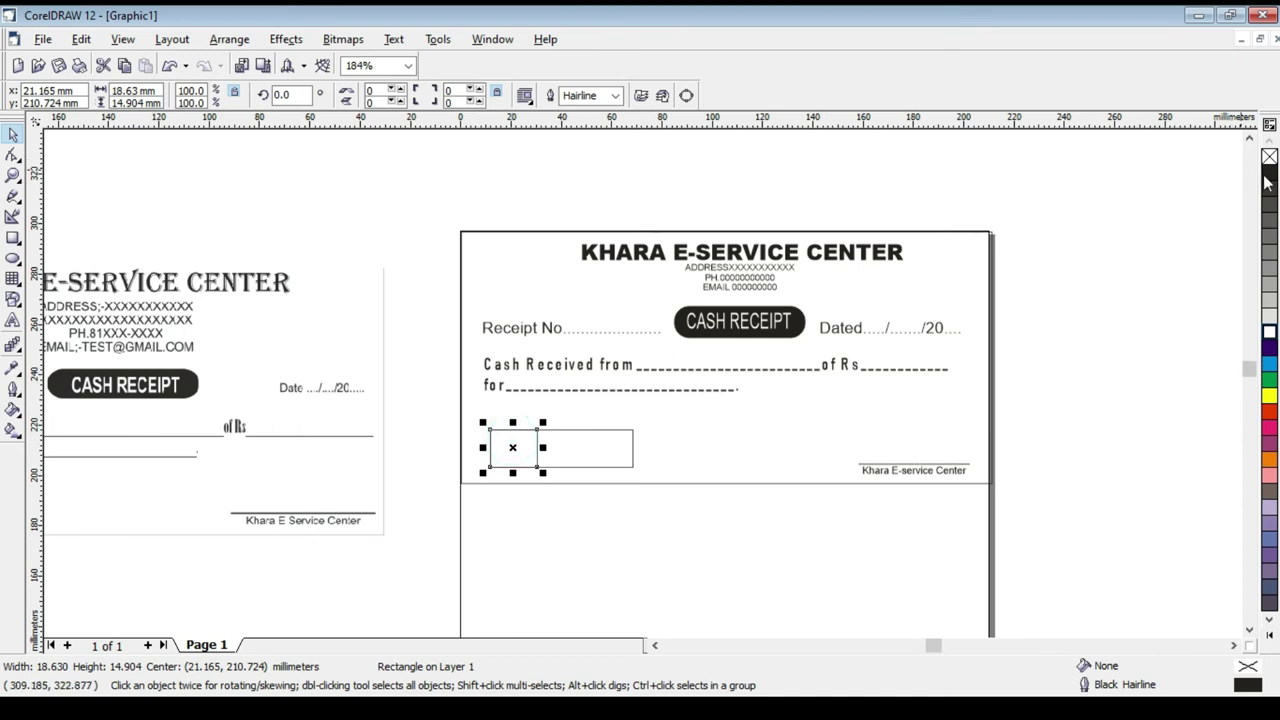
{"action": "left_click", "coordinate": [1268, 178]}
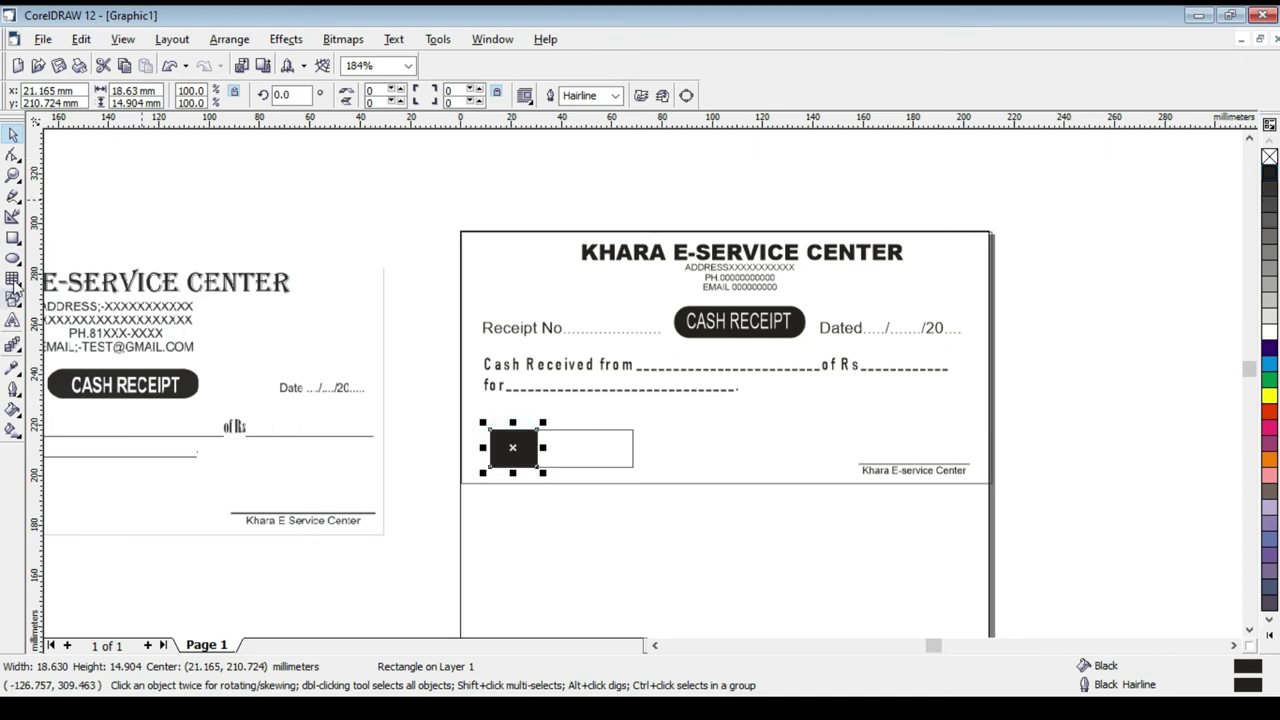
Place a white 'Rs' label inside the black square.
{"action": "left_click", "coordinate": [13, 320]}
{"action": "left_click", "coordinate": [543, 580]}
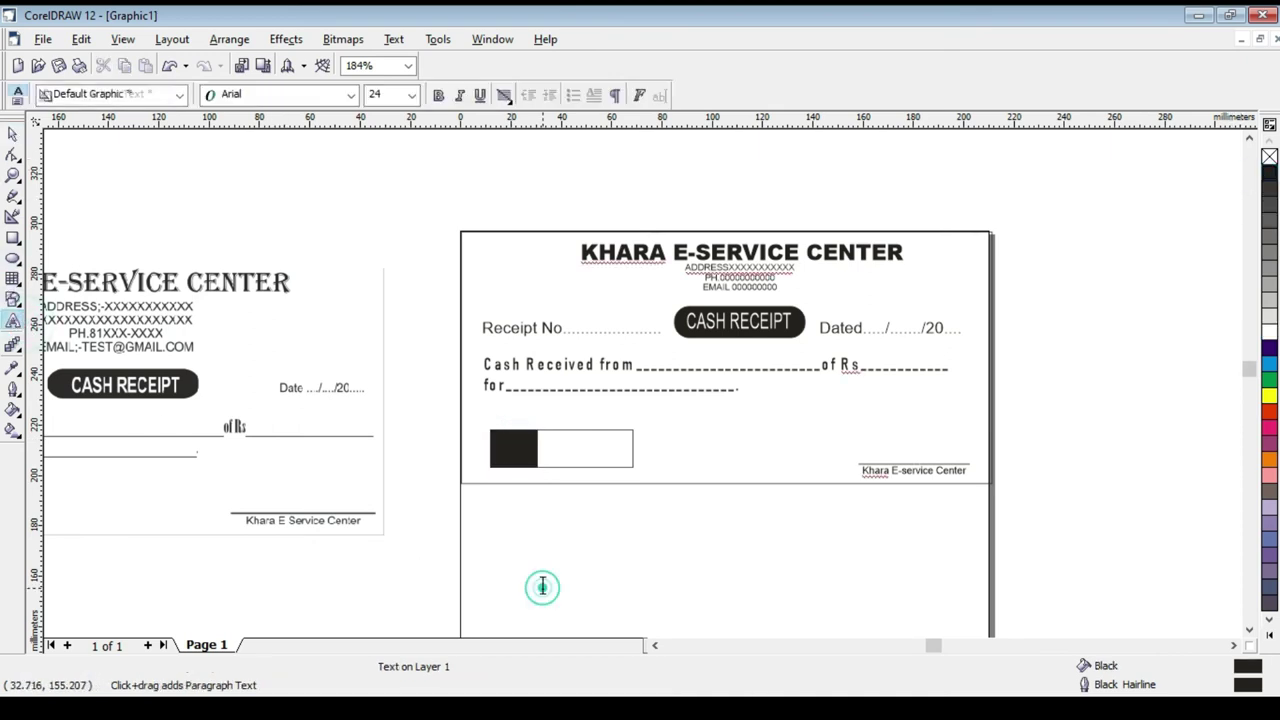
{"action": "type", "text": "rs"}
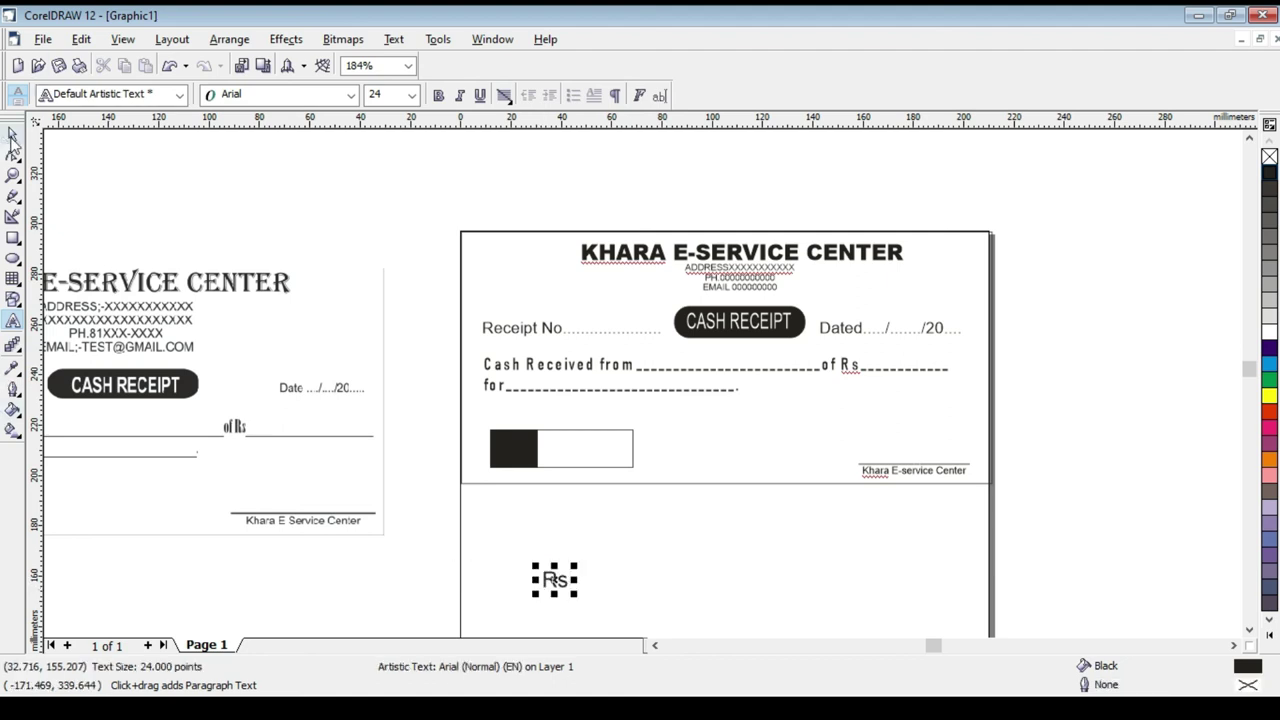
{"action": "left_click", "coordinate": [12, 135]}
{"action": "left_click_drag", "start_coordinate": [554, 580], "coordinate": [508, 448]}
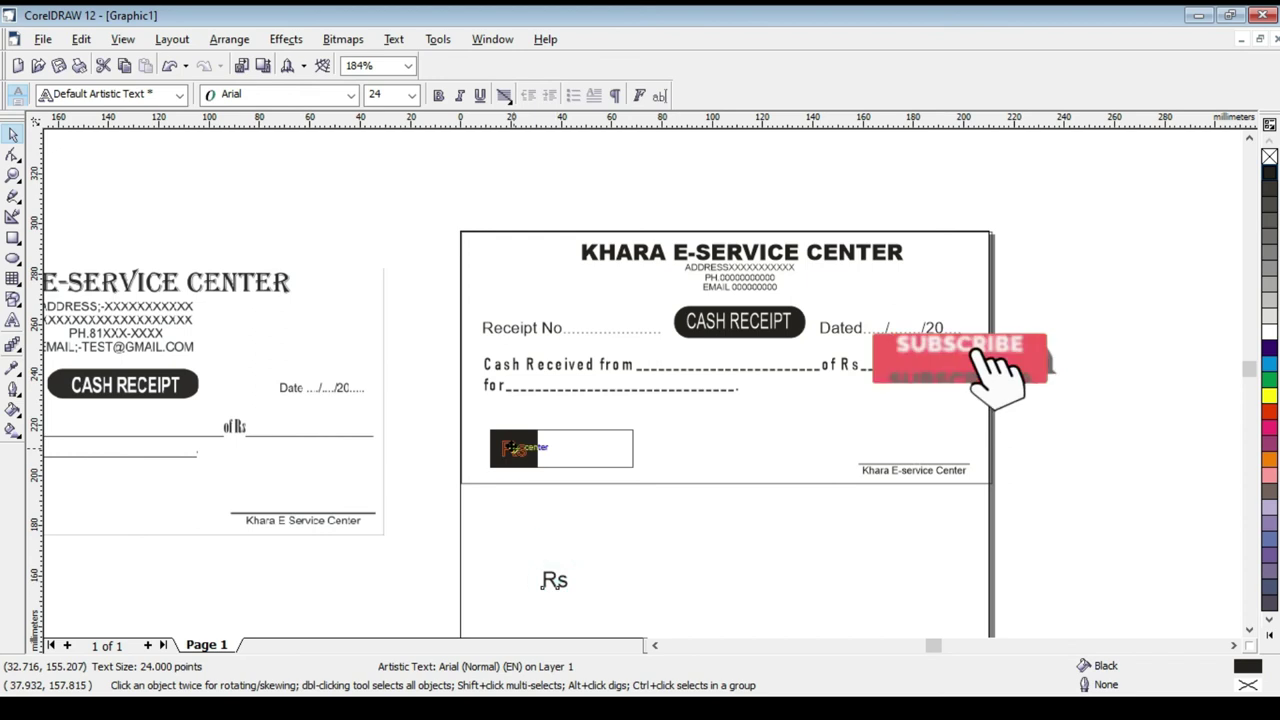
{"action": "left_click", "coordinate": [1268, 332]}
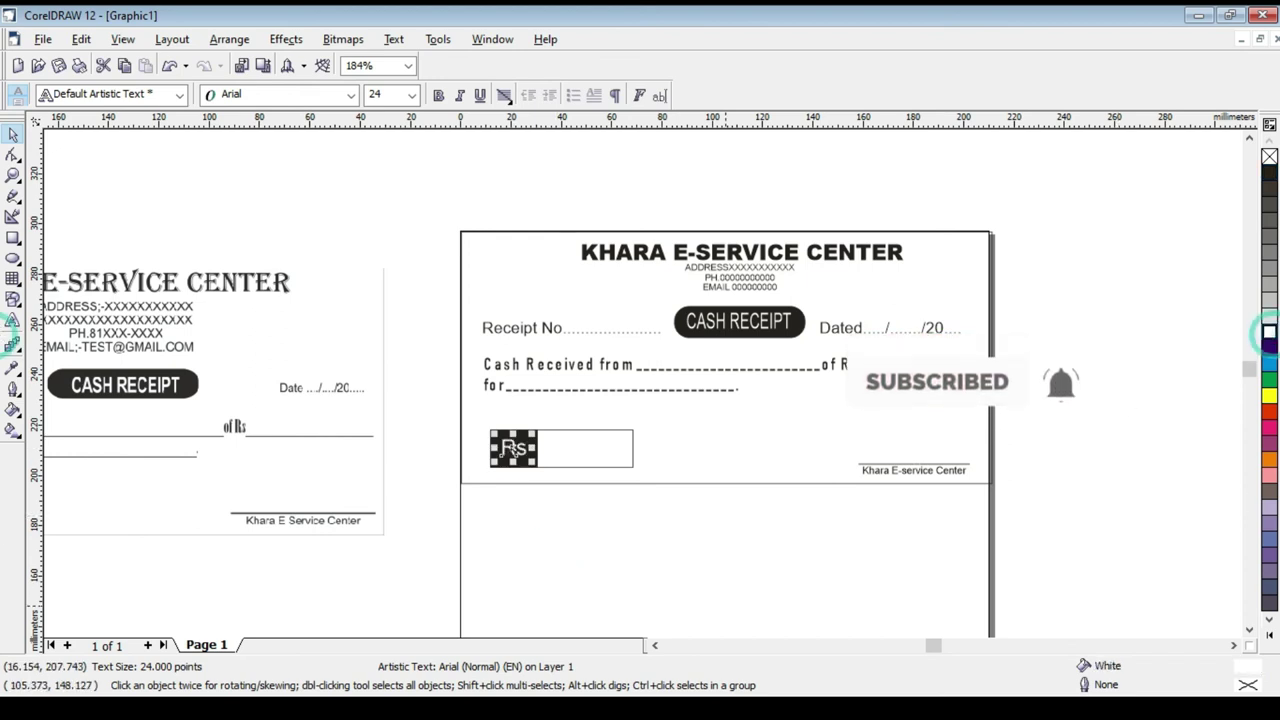
{"action": "left_click", "coordinate": [668, 582]}
Marquee-select the whole right-hand receipt, capturing its ten objects.
{"action": "left_click_drag", "start_coordinate": [420, 186], "coordinate": [1055, 550]}
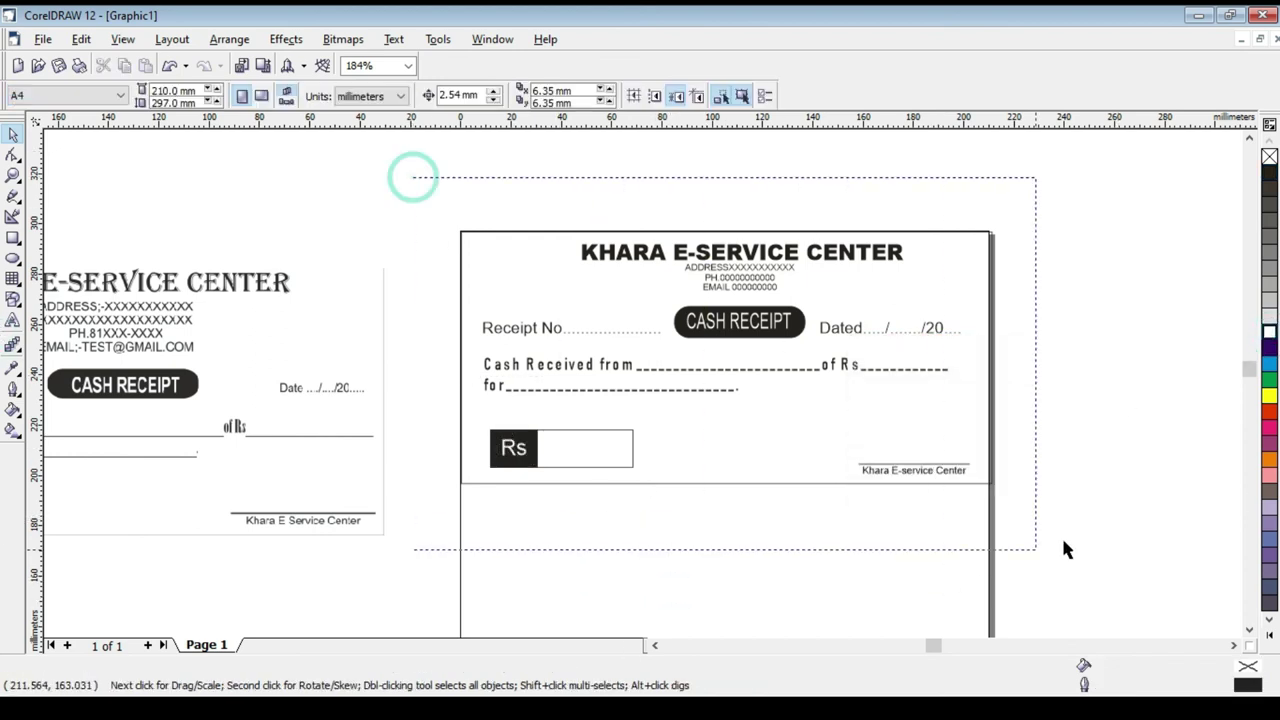